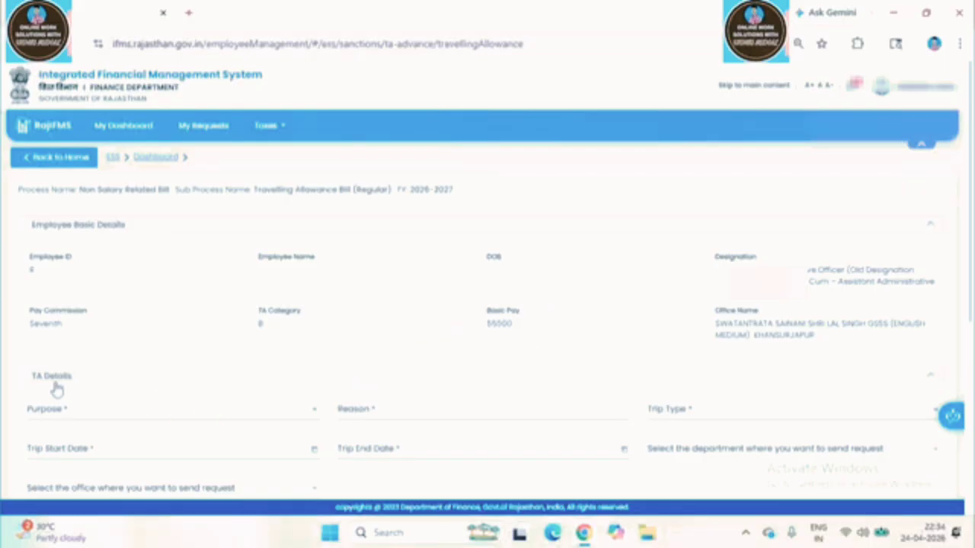
# - Fill in the TA details with purpose Government Tour, reason "office" and trip type Round Trip
pyautogui.click(128, 421)
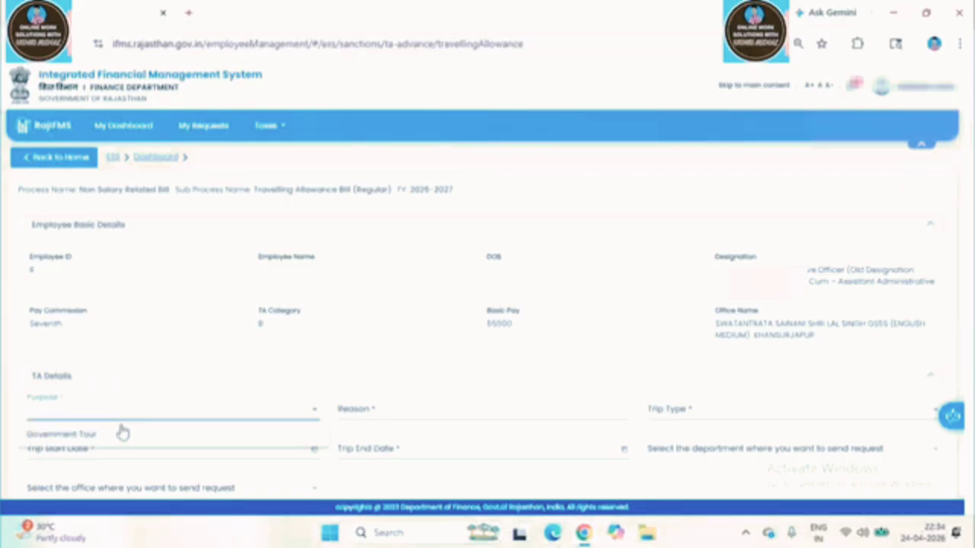
pyautogui.click(113, 438)
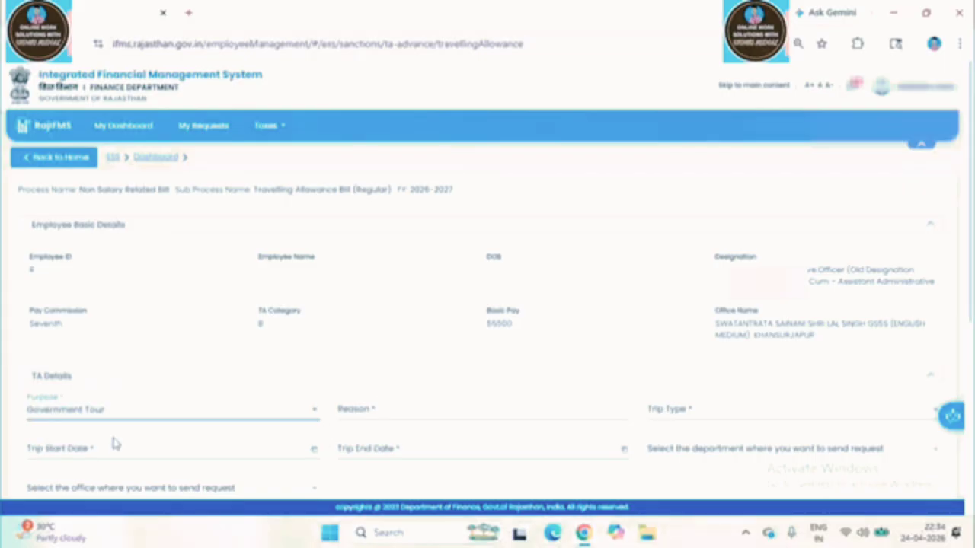
pyautogui.click(398, 413)
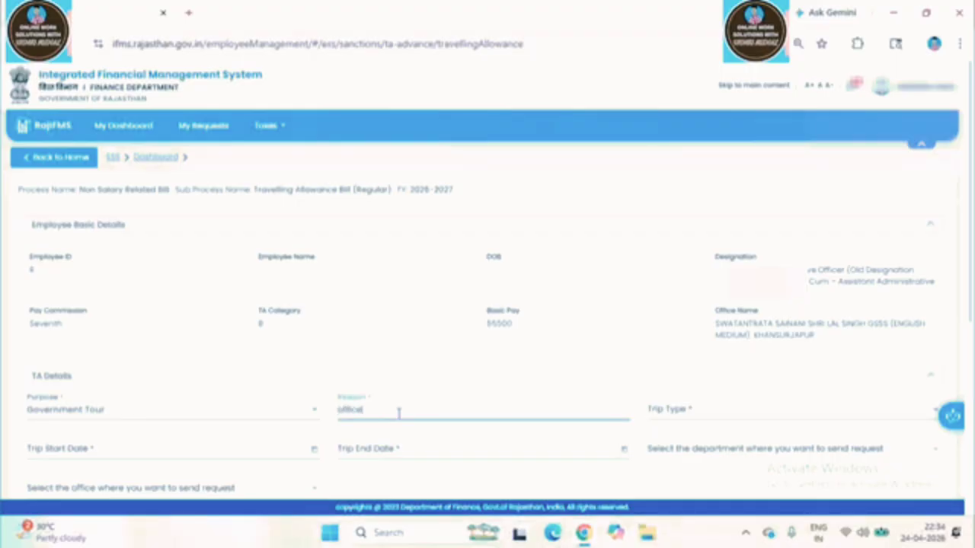
pyautogui.write('official')
pyautogui.click(670, 417)
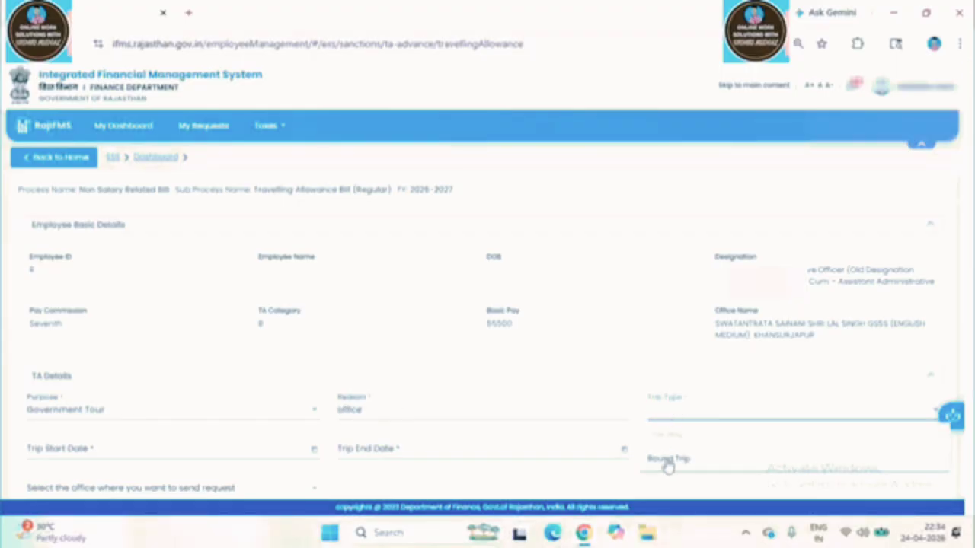
pyautogui.click(669, 460)
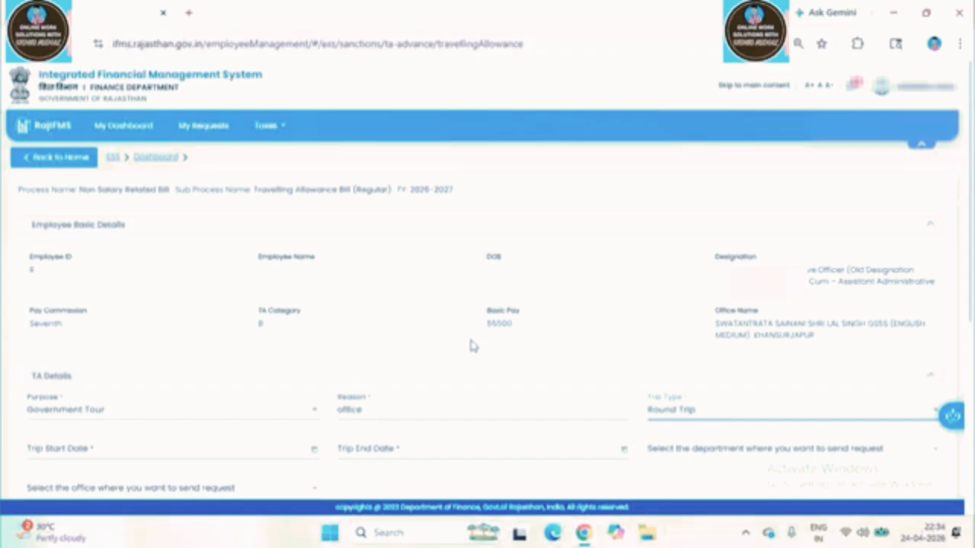
# - Set both the trip start date and the trip end date to 18/4/2026
pyautogui.scroll(-3, 470, 353)
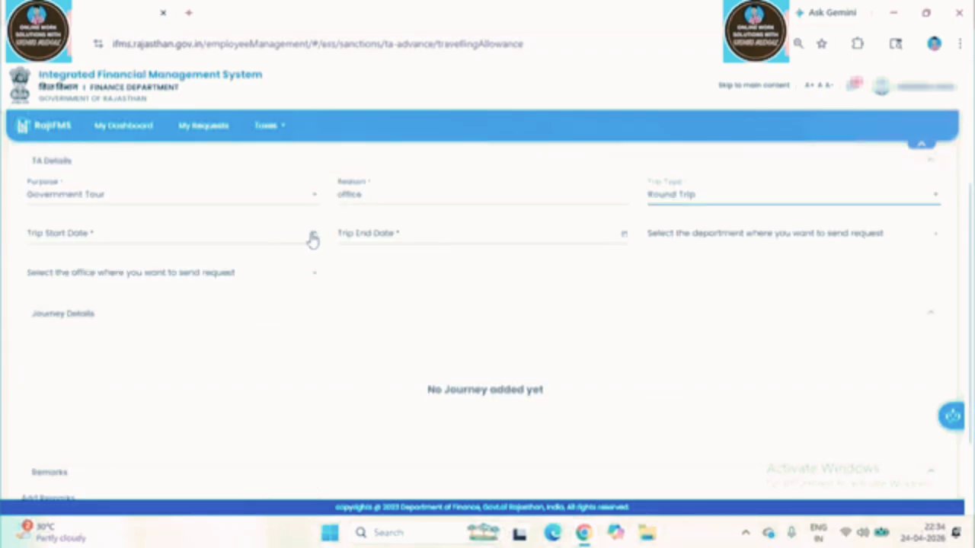
pyautogui.click(312, 236)
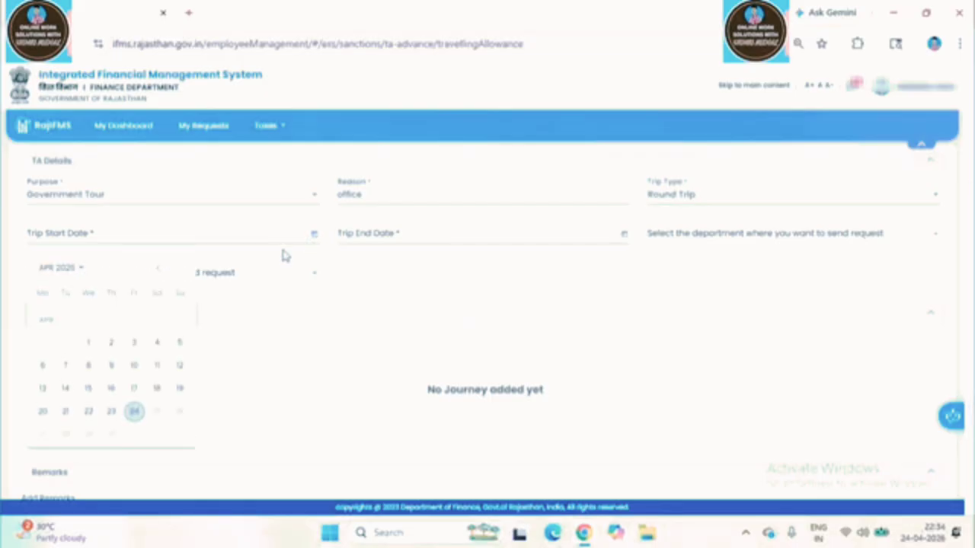
pyautogui.click(155, 390)
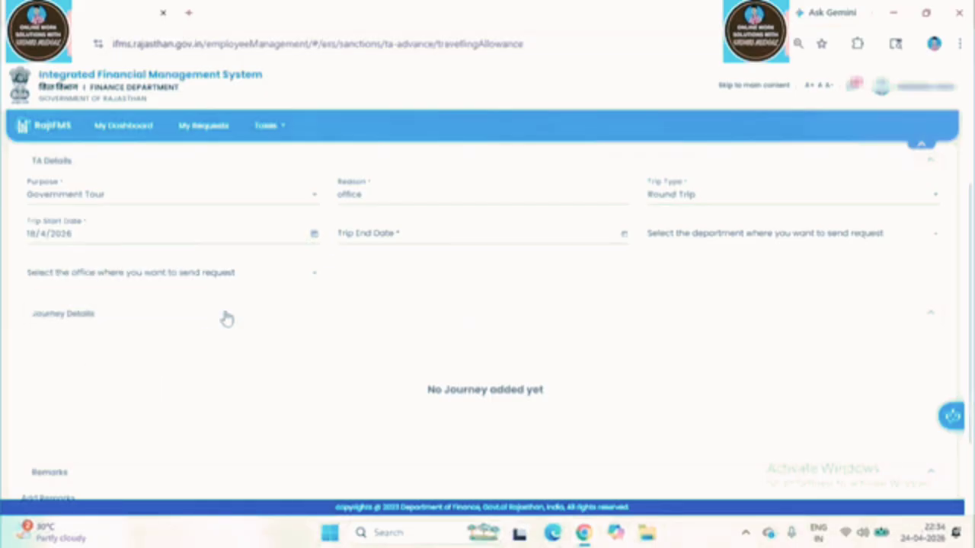
pyautogui.click(623, 236)
pyautogui.click(467, 388)
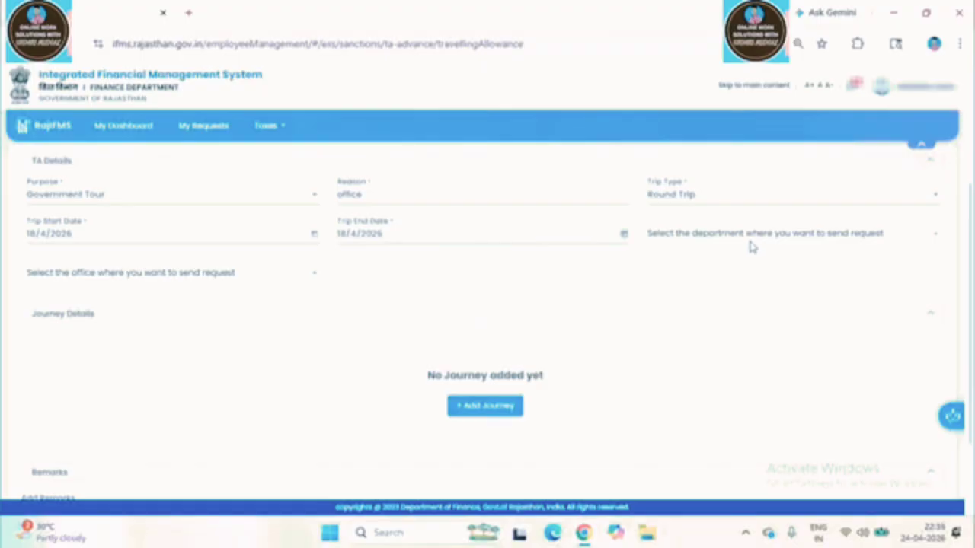
# - Start adding a journey to the claim and set its state to Within Rajasthan
pyautogui.scroll(-2, 675, 275)
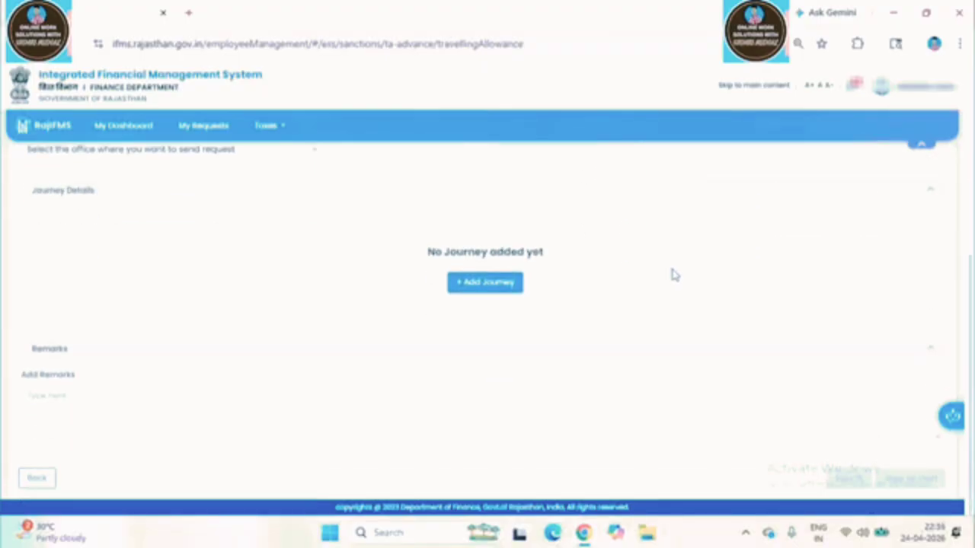
pyautogui.click(473, 288)
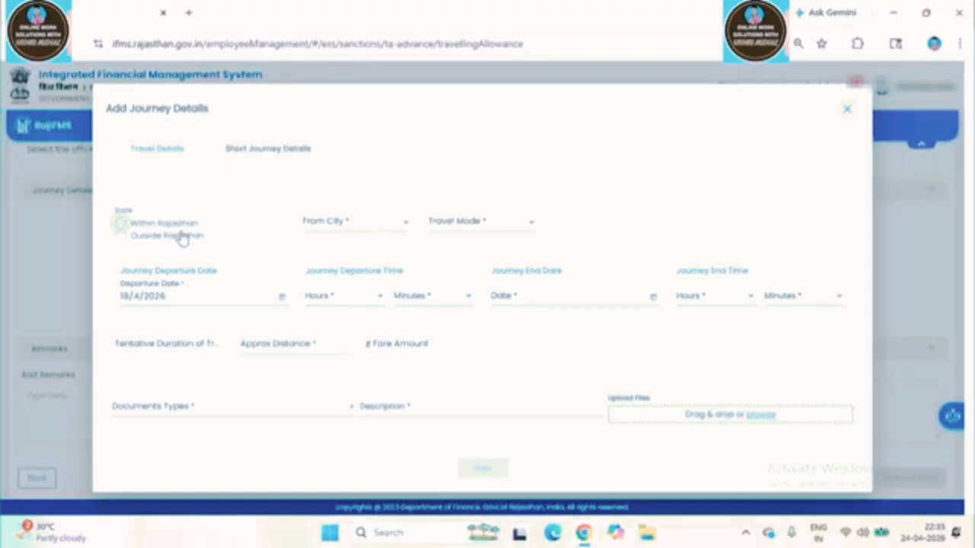
pyautogui.click(120, 224)
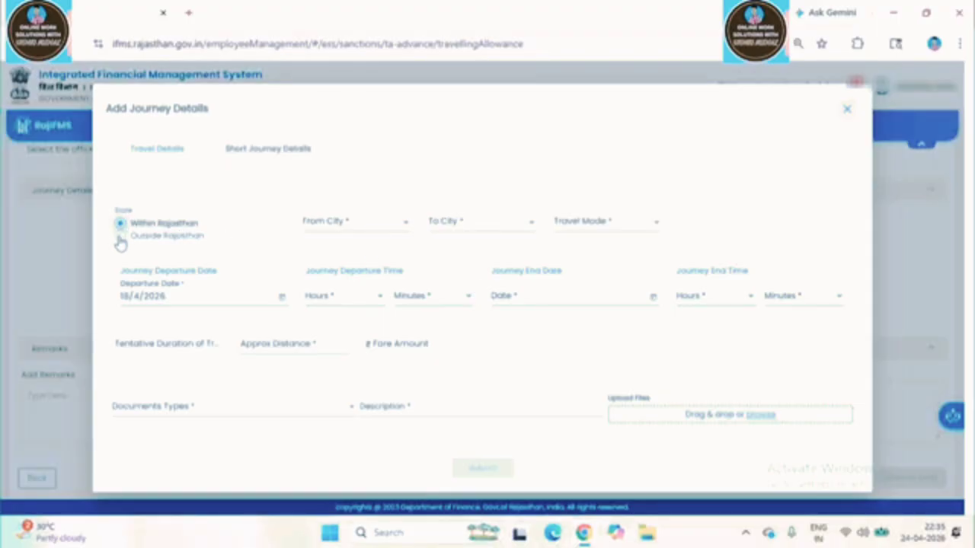
pyautogui.click(120, 237)
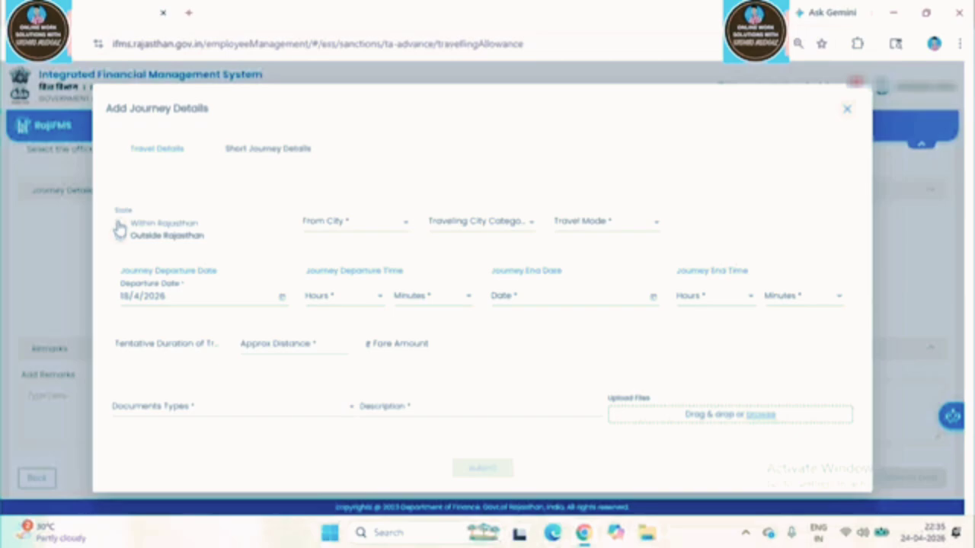
pyautogui.click(119, 224)
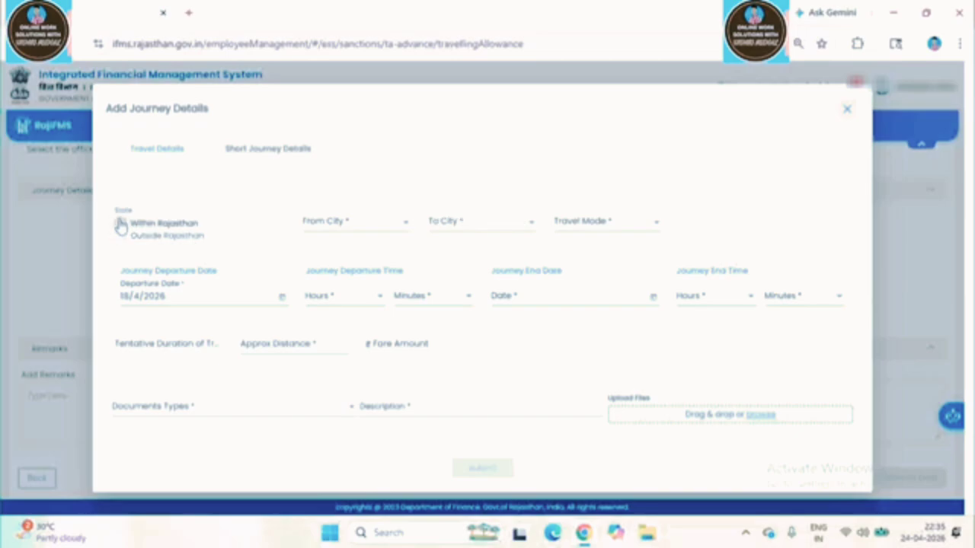
# - Set the journey's origin city to OTHER and enter "khansurja pur" as the other city
pyautogui.click(364, 229)
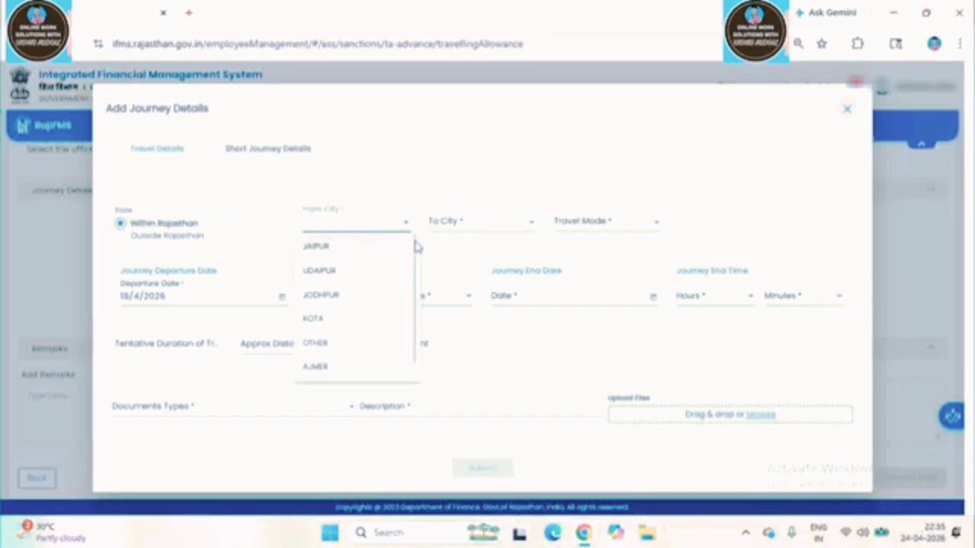
pyautogui.scroll(-1, 415, 246)
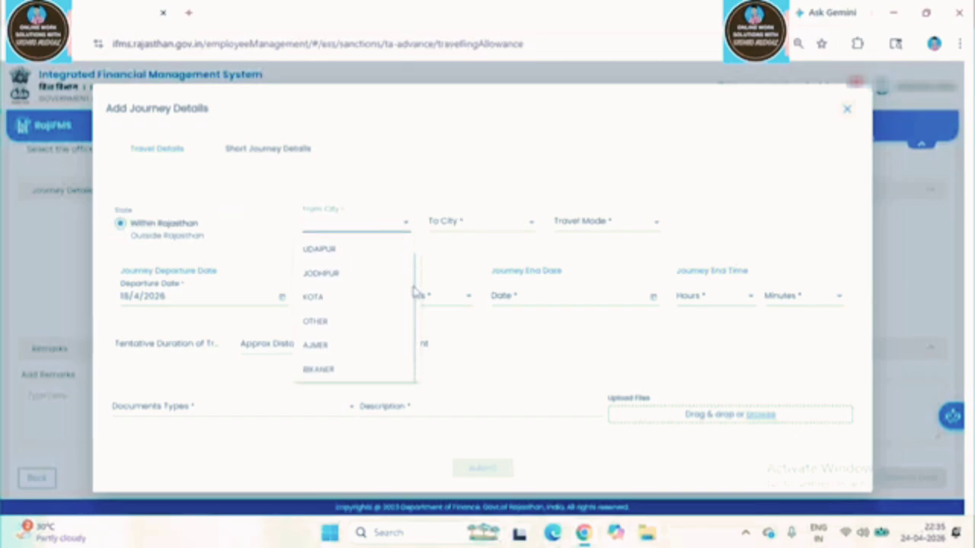
pyautogui.click(315, 323)
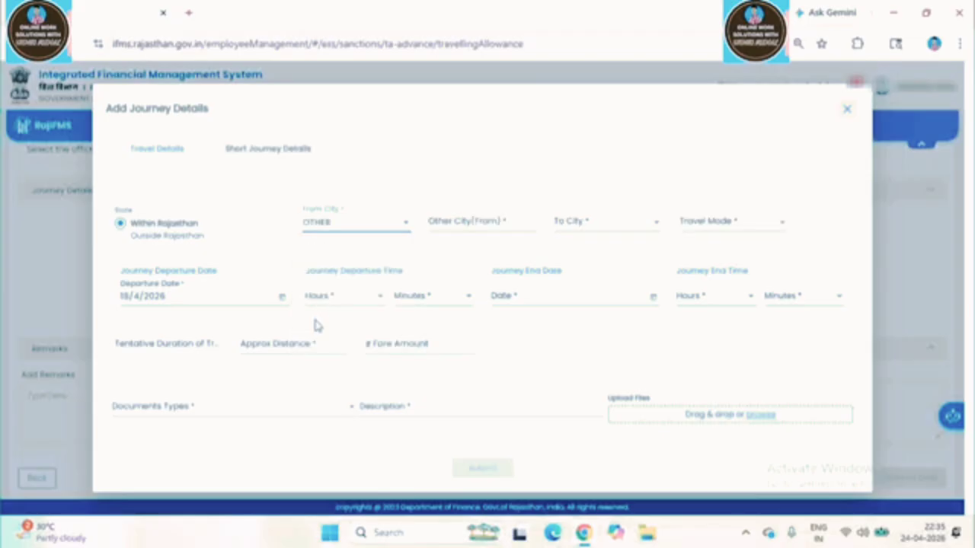
pyautogui.click(448, 220)
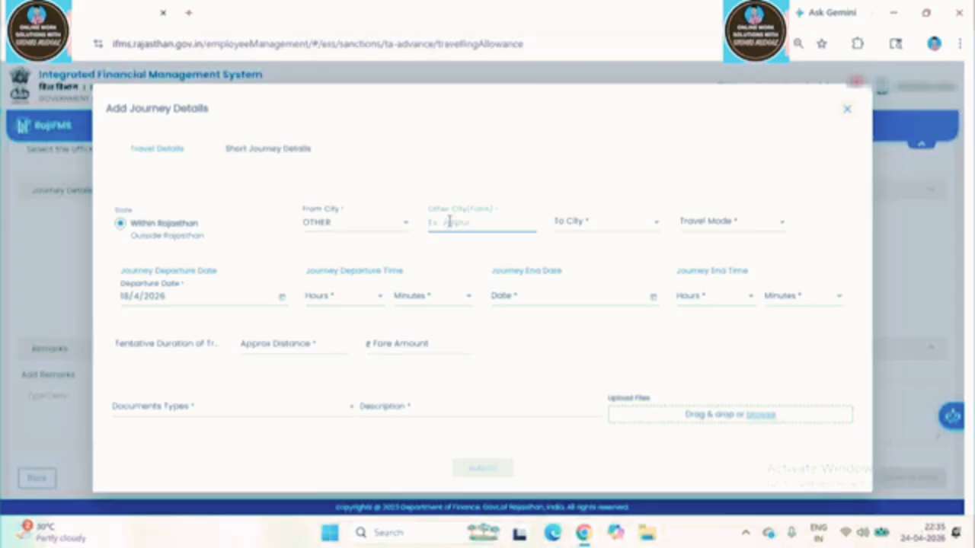
pyautogui.write('khansurja pur')
# - Set the journey's destination city to OTHER and enter "bharatpur" as the other city
pyautogui.click(601, 228)
pyautogui.scroll(-1, 598, 320)
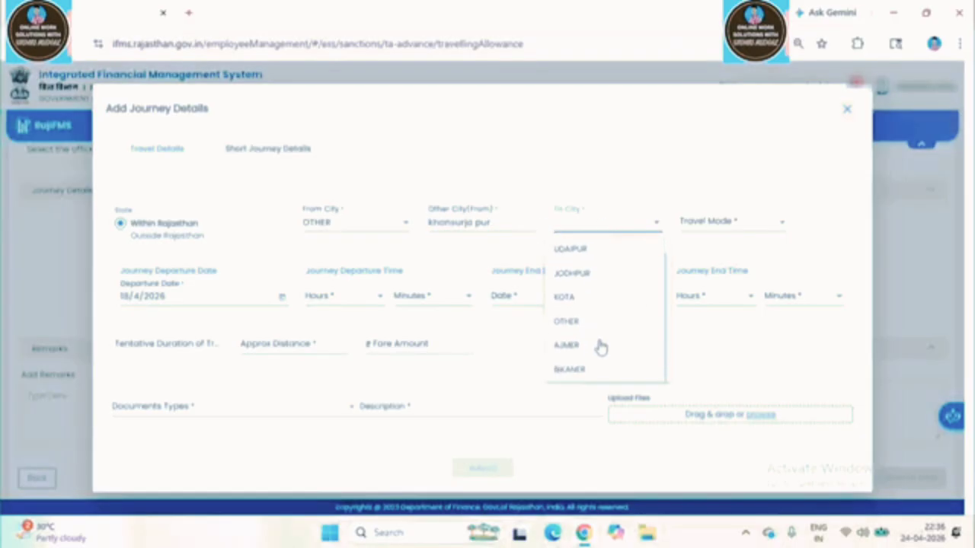
pyautogui.click(584, 322)
pyautogui.click(709, 204)
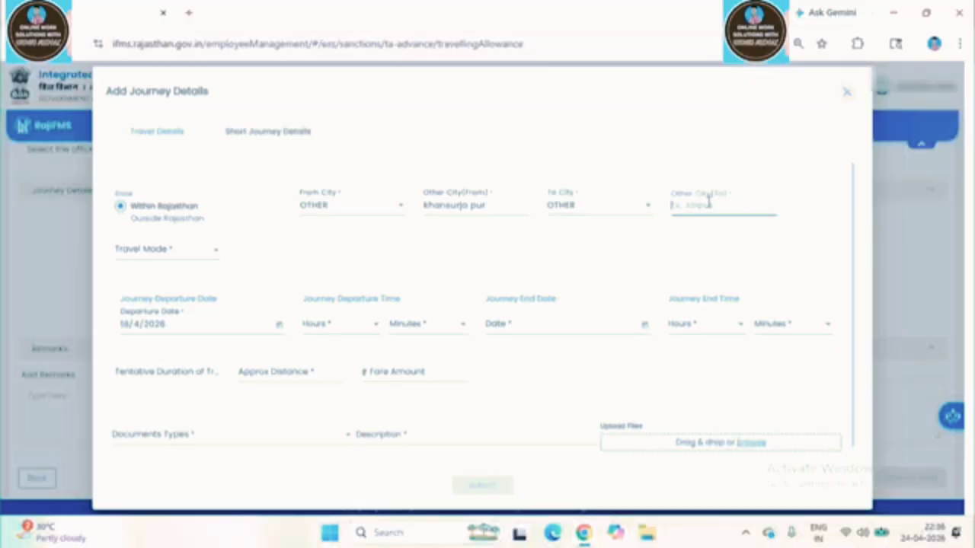
pyautogui.write('bharatpur')
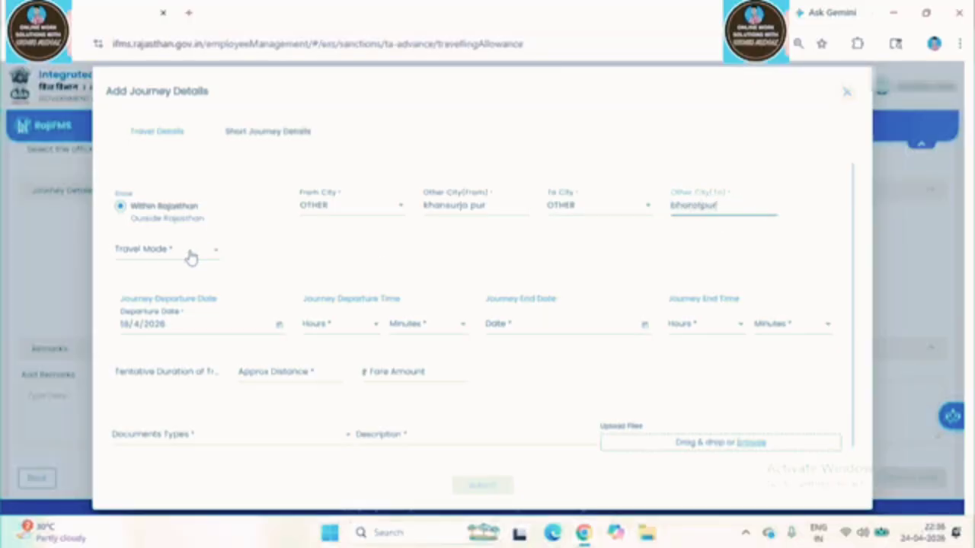
# - Choose Bus as the travel mode for the journey
pyautogui.click(190, 254)
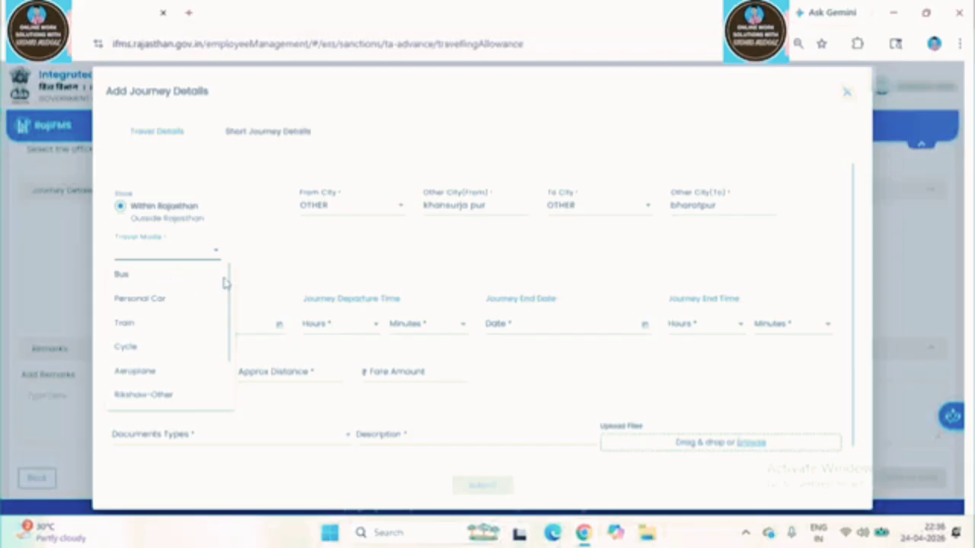
pyautogui.moveTo(233, 281); pyautogui.dragTo(228, 338)
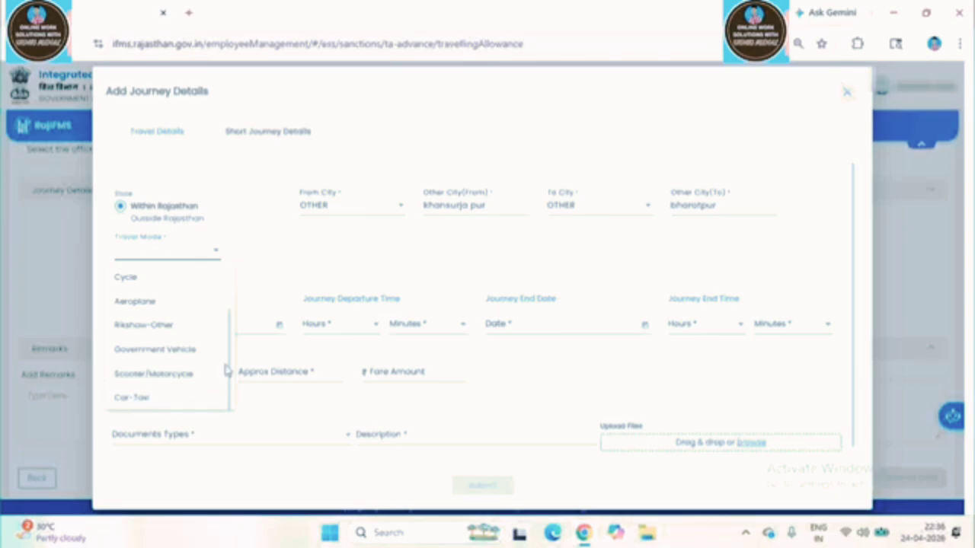
pyautogui.moveTo(231, 367); pyautogui.dragTo(232, 291)
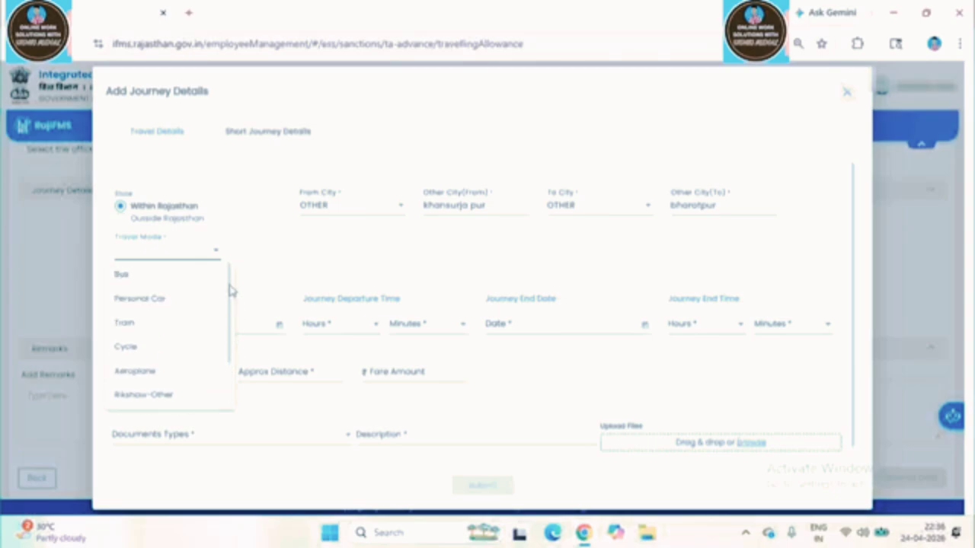
pyautogui.click(131, 276)
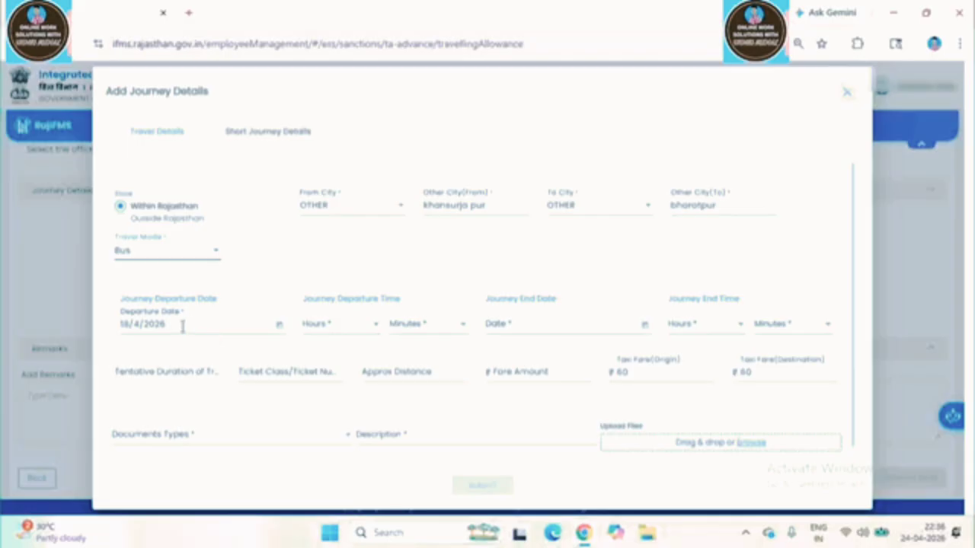
# - Set the journey departure time to 06 hours 00 minutes
pyautogui.click(360, 337)
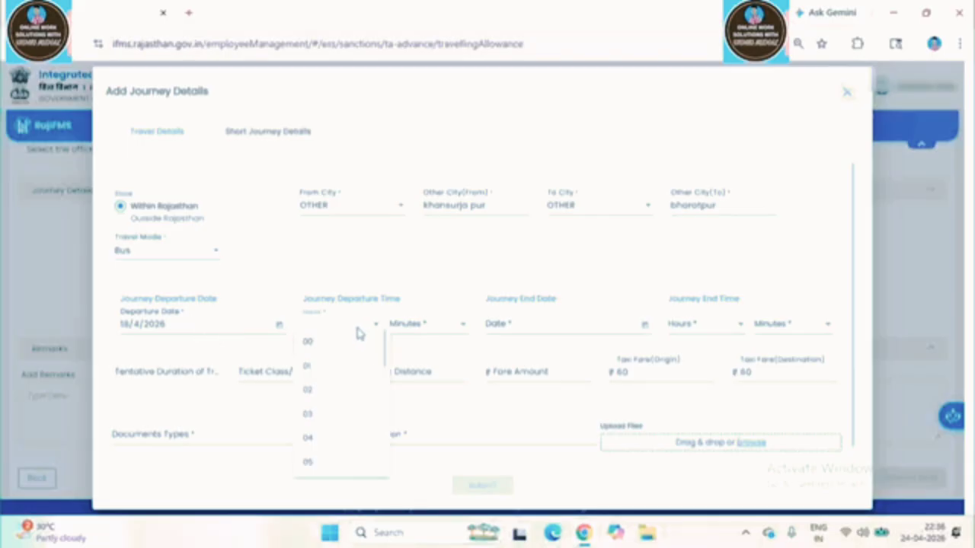
pyautogui.scroll(-1, 324, 396)
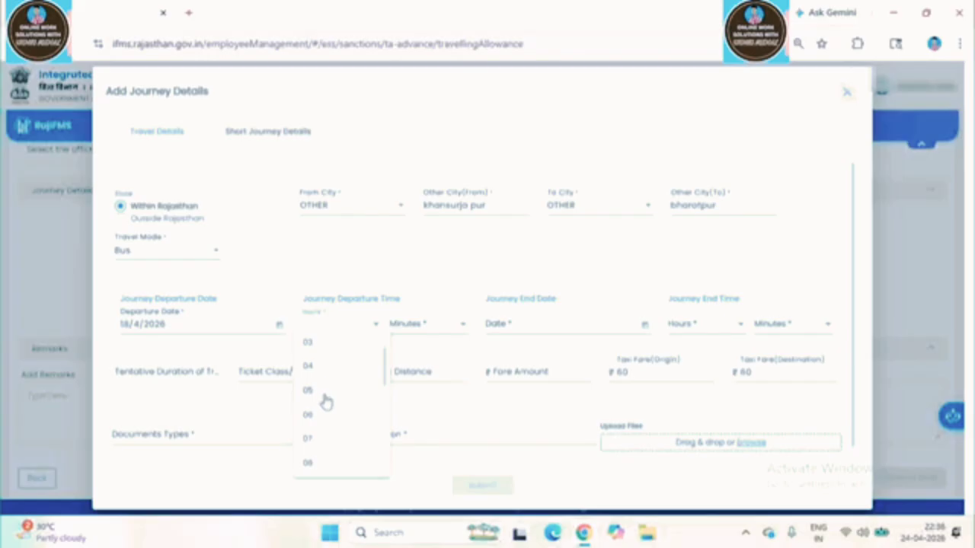
pyautogui.click(307, 415)
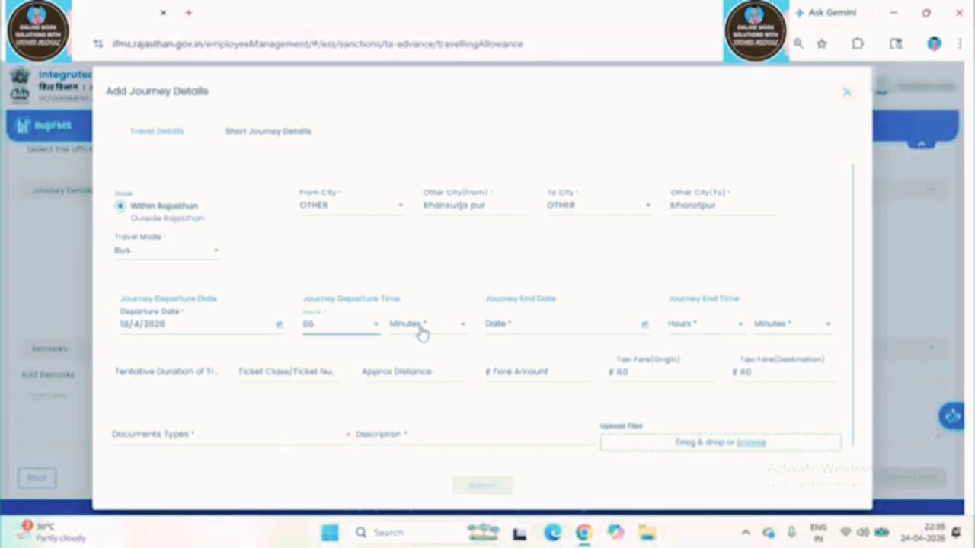
pyautogui.click(420, 330)
pyautogui.click(413, 343)
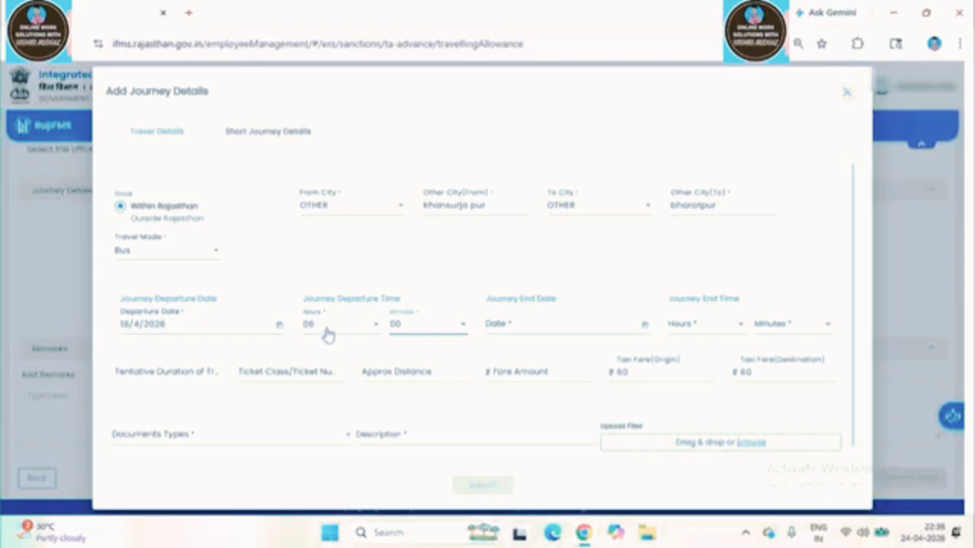
# - Set the journey end date to 18/4/2026 and its end time to 08 hours 00 minutes
pyautogui.click(646, 329)
pyautogui.click(615, 251)
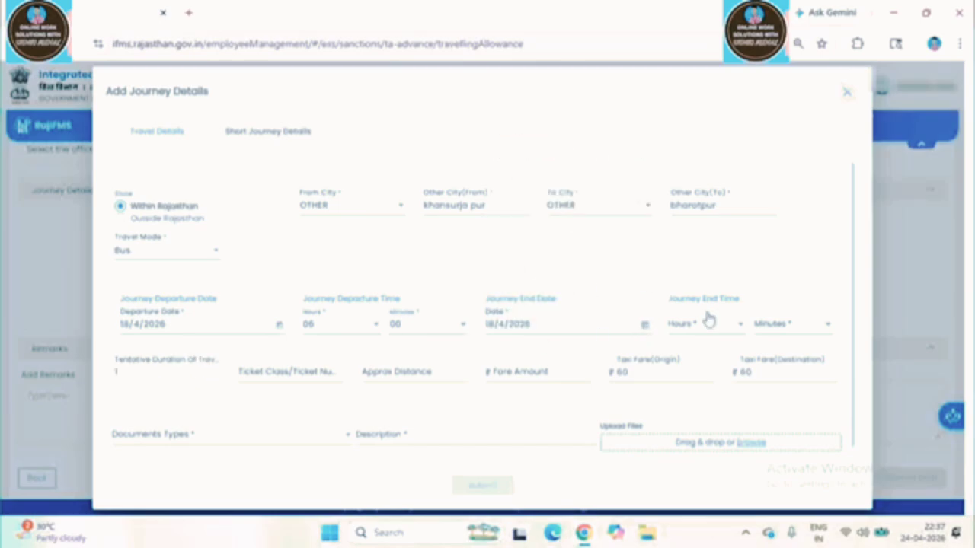
pyautogui.click(699, 334)
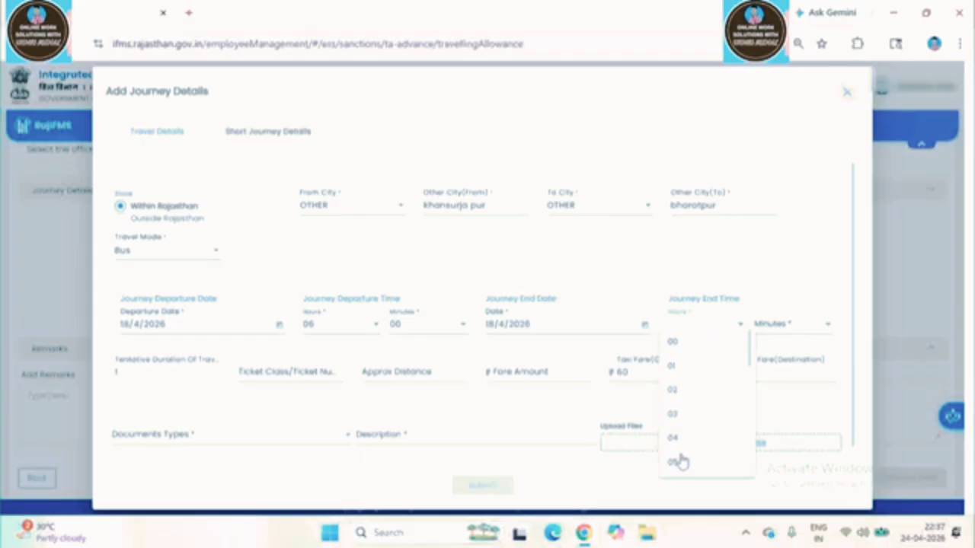
pyautogui.scroll(-2, 680, 462)
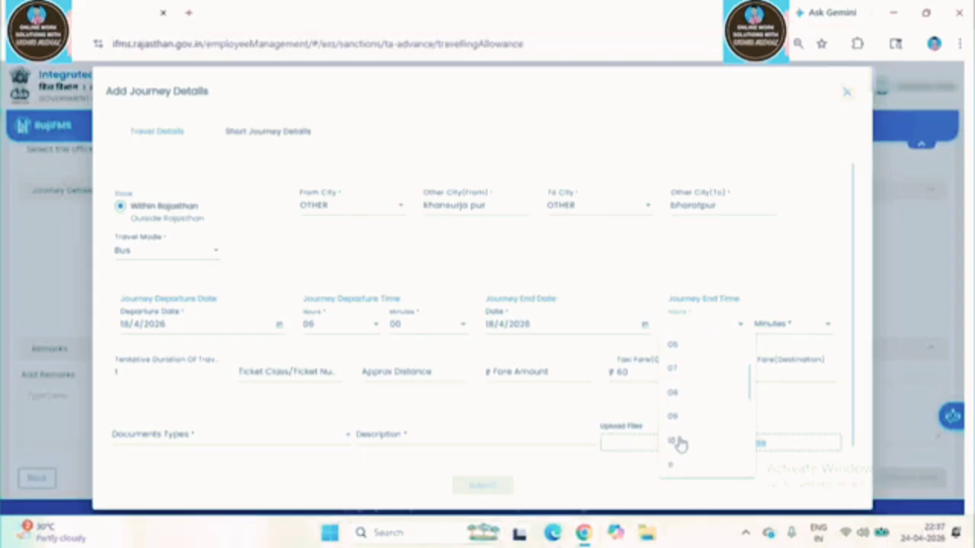
pyautogui.click(677, 394)
pyautogui.click(782, 326)
pyautogui.click(750, 342)
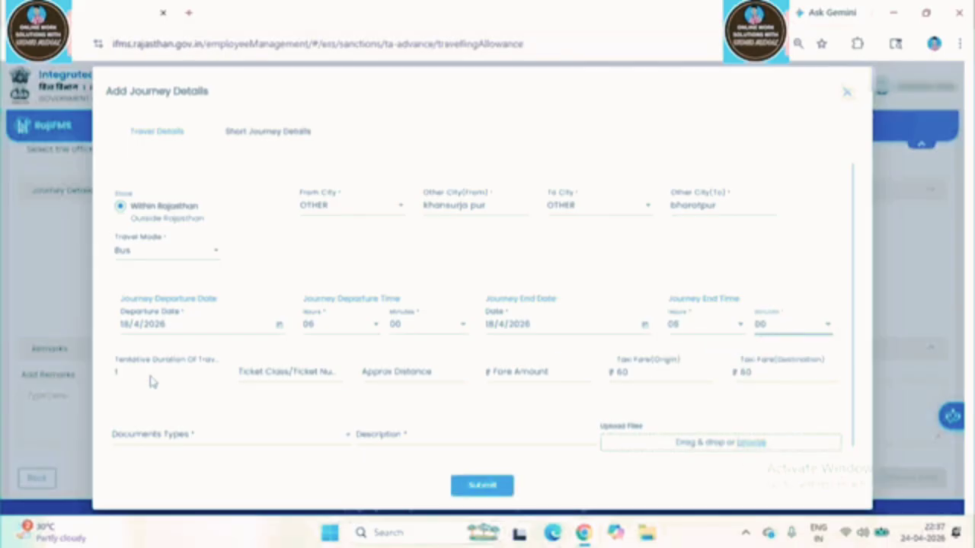
pyautogui.click(287, 376)
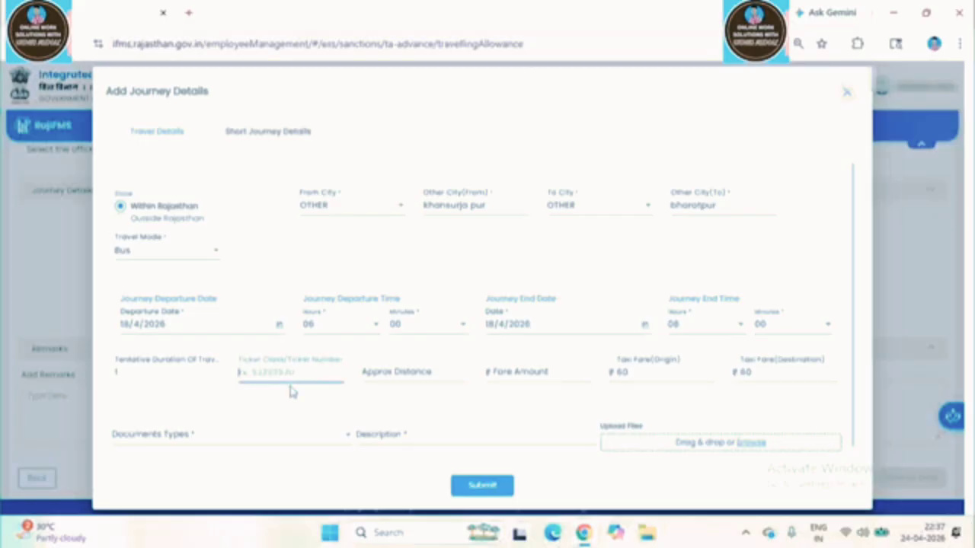
pyautogui.click(298, 397)
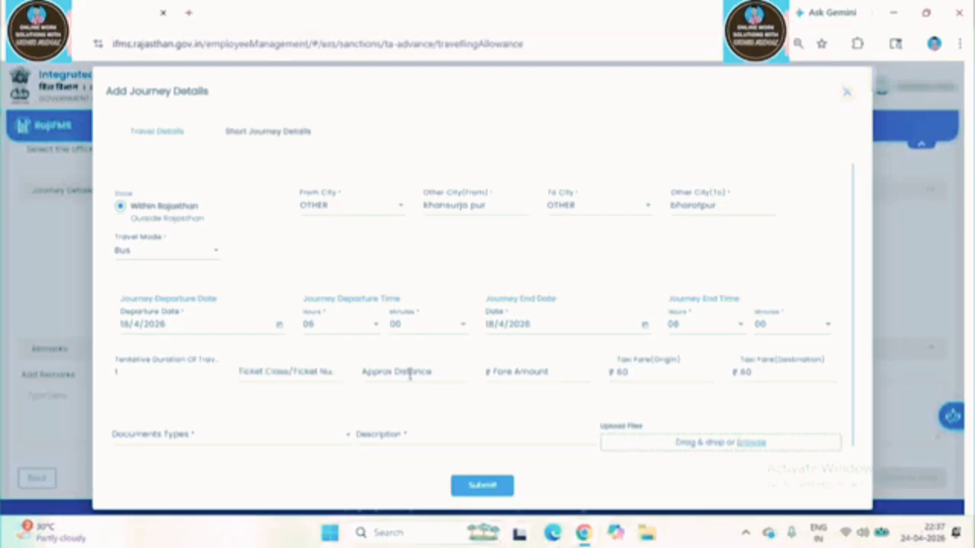
# - Enter an approximate distance of 55 and a fare amount of 50 for the outward journey
pyautogui.click(411, 373)
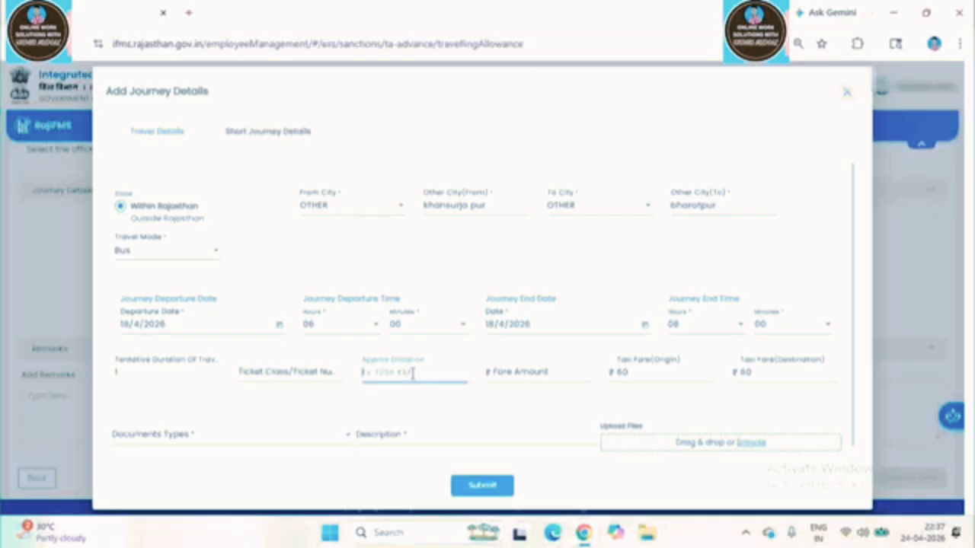
pyautogui.write('55')
pyautogui.click(535, 369)
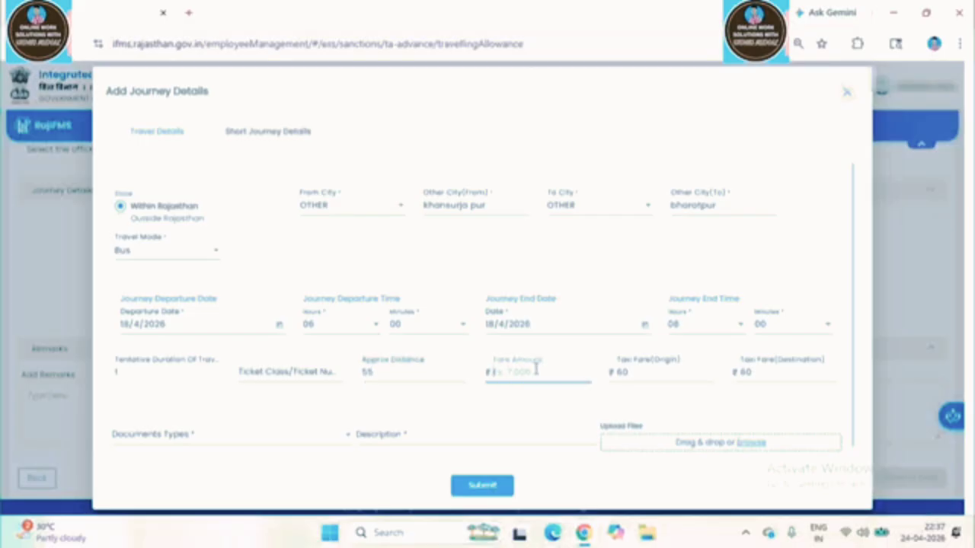
pyautogui.click(557, 408)
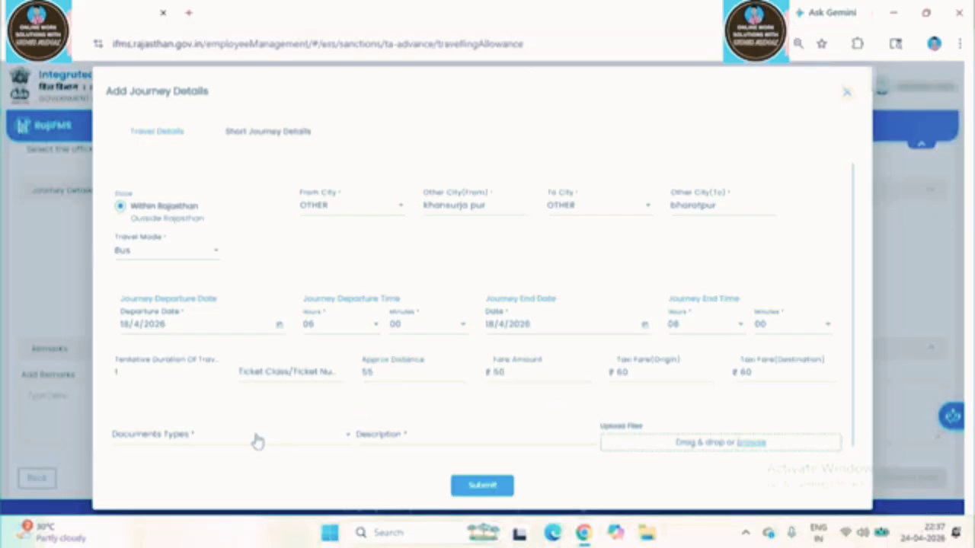
# - Look through the travel mode options and the document types offered for the outward journey
pyautogui.click(145, 258)
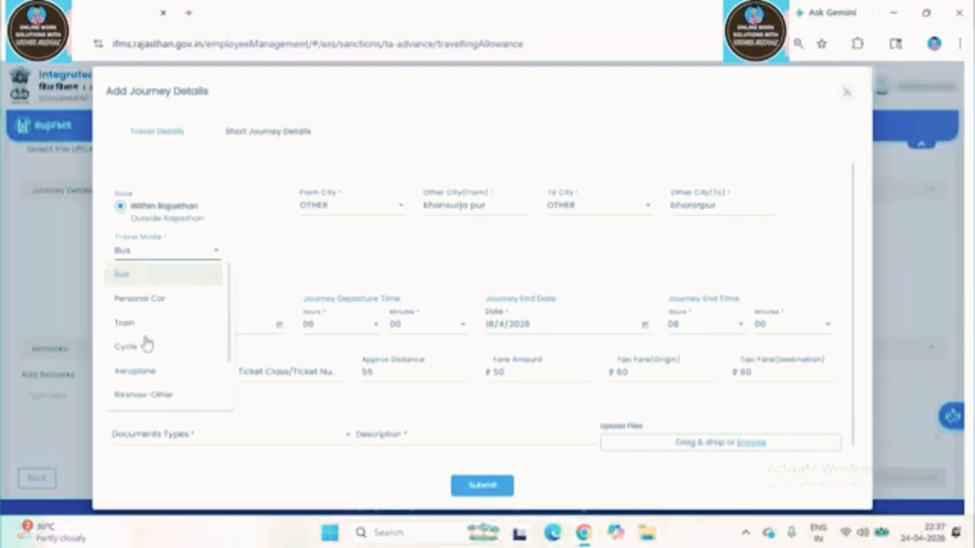
pyautogui.click(267, 263)
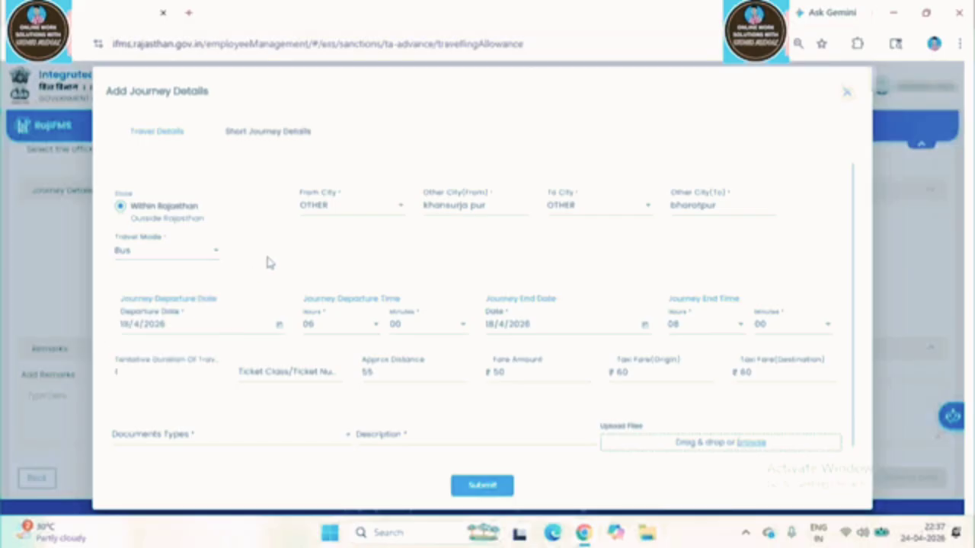
pyautogui.click(210, 444)
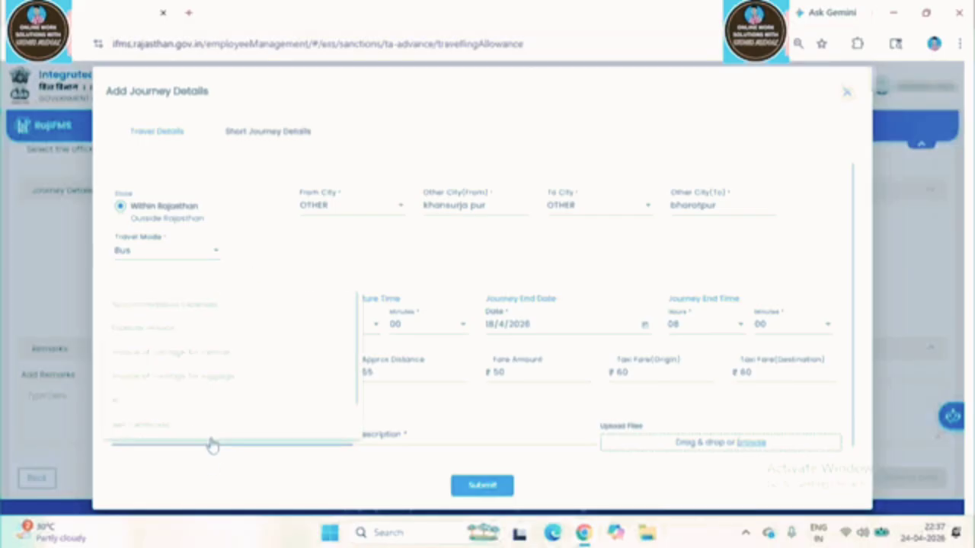
pyautogui.scroll(-2, 209, 339)
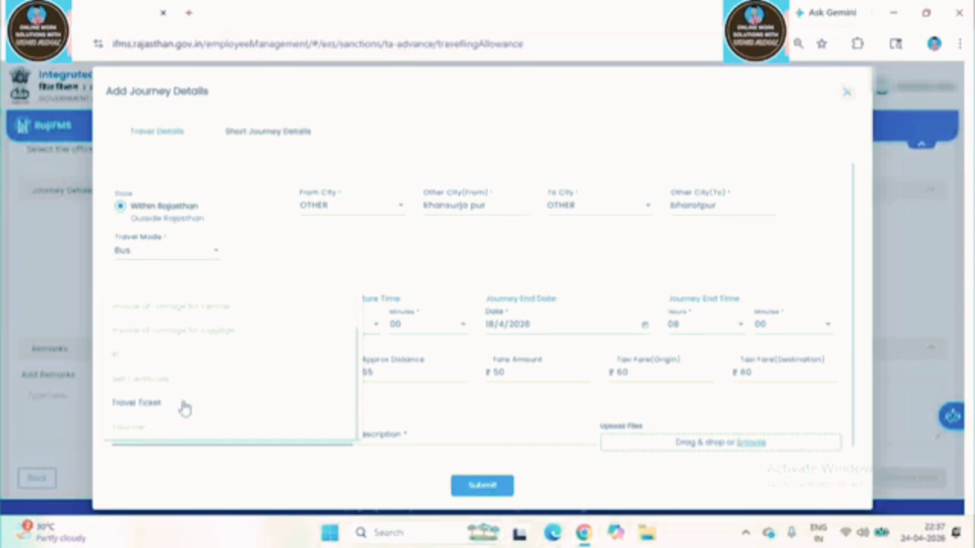
pyautogui.click(463, 431)
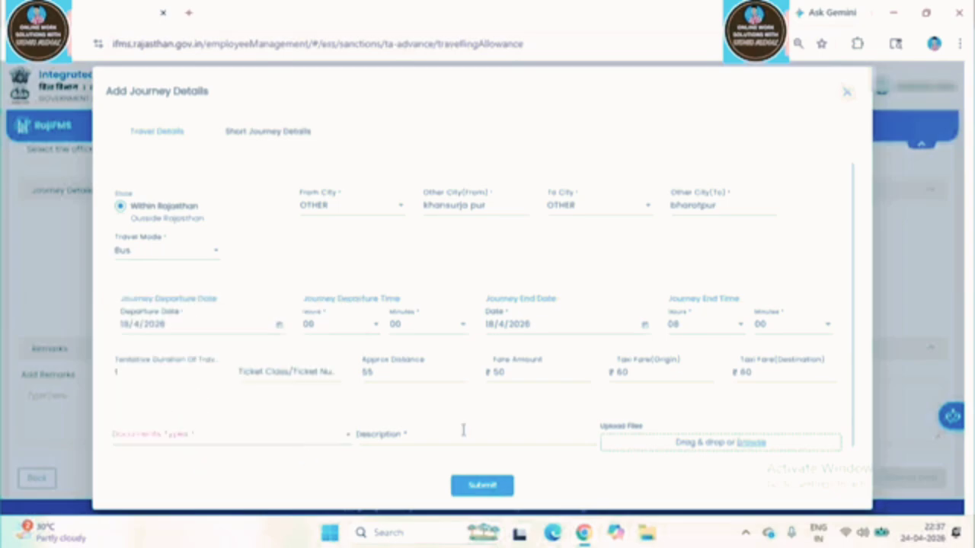
# - Submit the outward journey and start adding another one with Trip Completed set to Yes
pyautogui.click(488, 490)
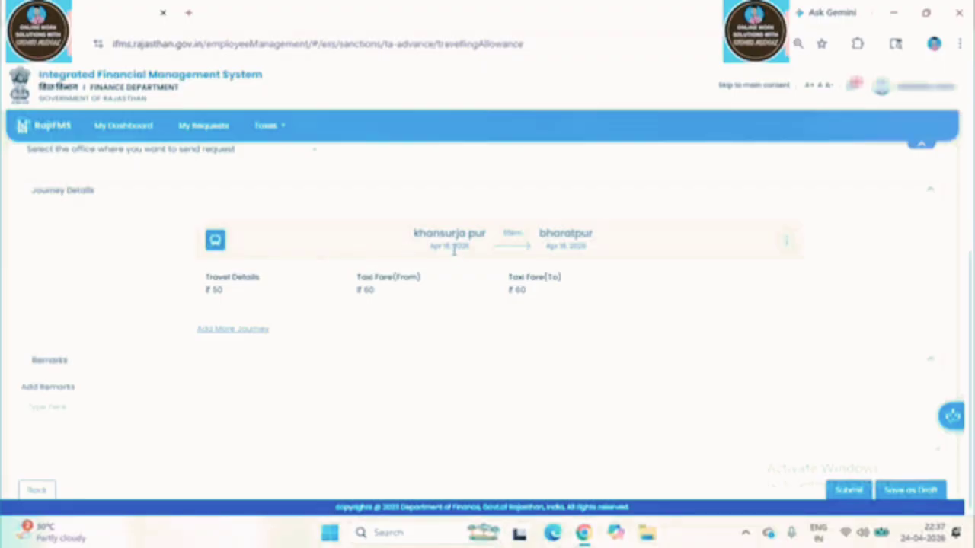
pyautogui.click(230, 331)
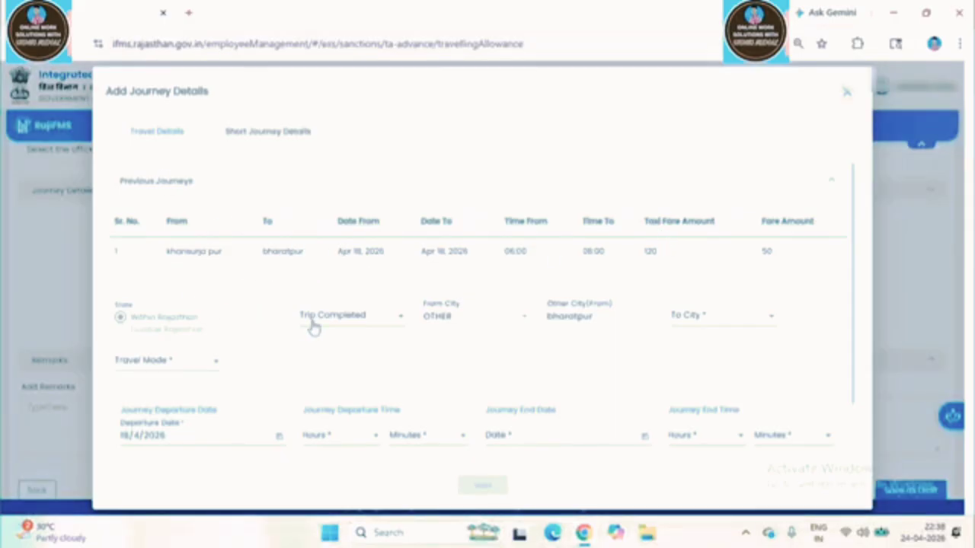
pyautogui.click(335, 324)
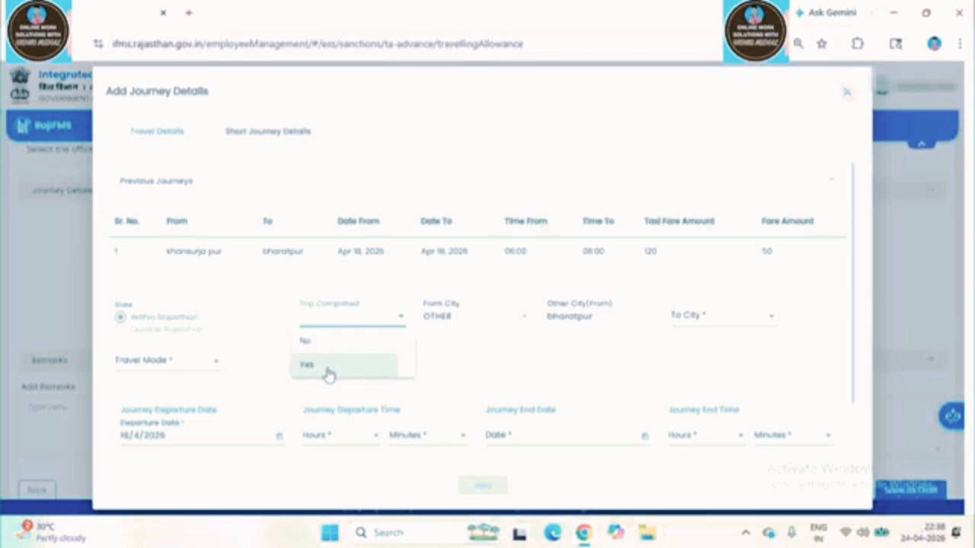
pyautogui.click(328, 373)
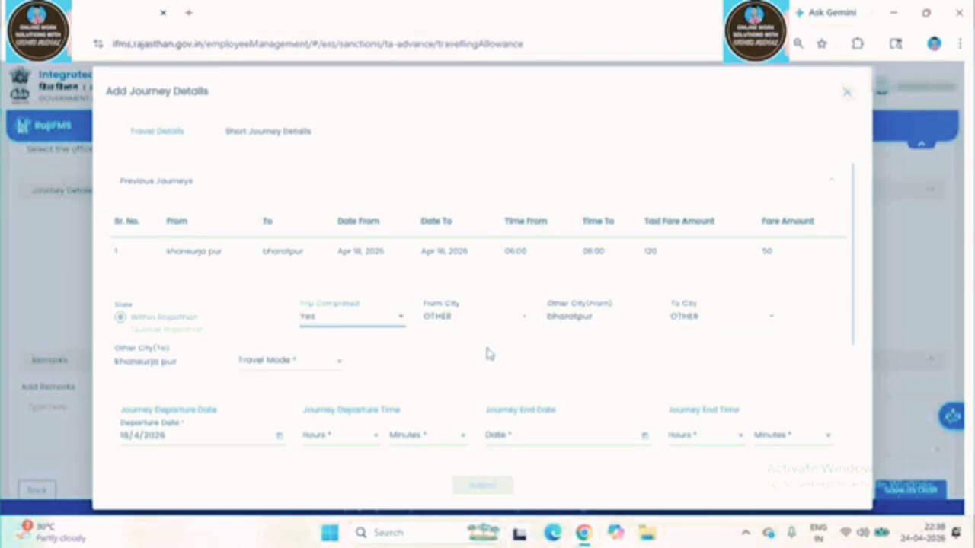
pyautogui.click(704, 318)
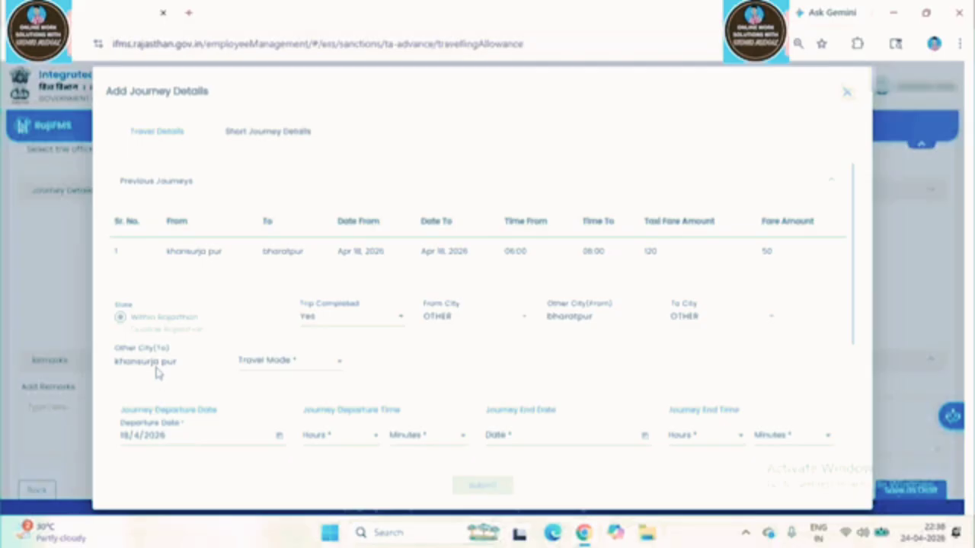
# - Choose Bus as the return journey's travel mode and set its departure time to 17 hours 00 minutes
pyautogui.click(282, 364)
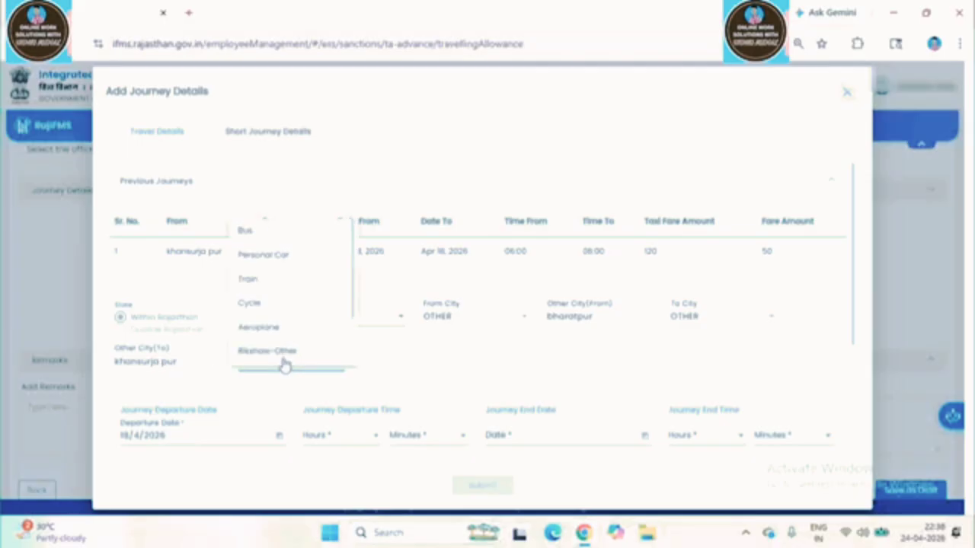
pyautogui.click(275, 244)
pyautogui.scroll(-1, 496, 370)
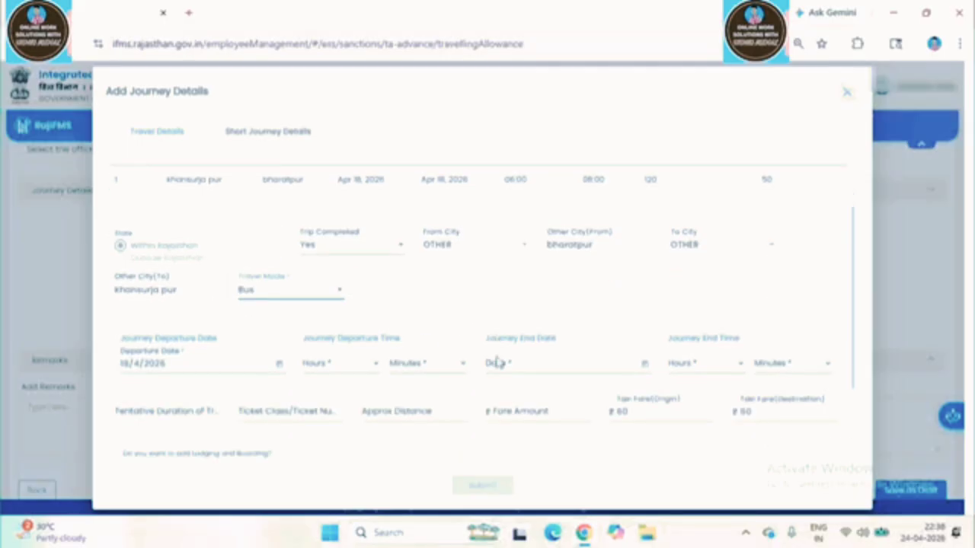
pyautogui.click(323, 373)
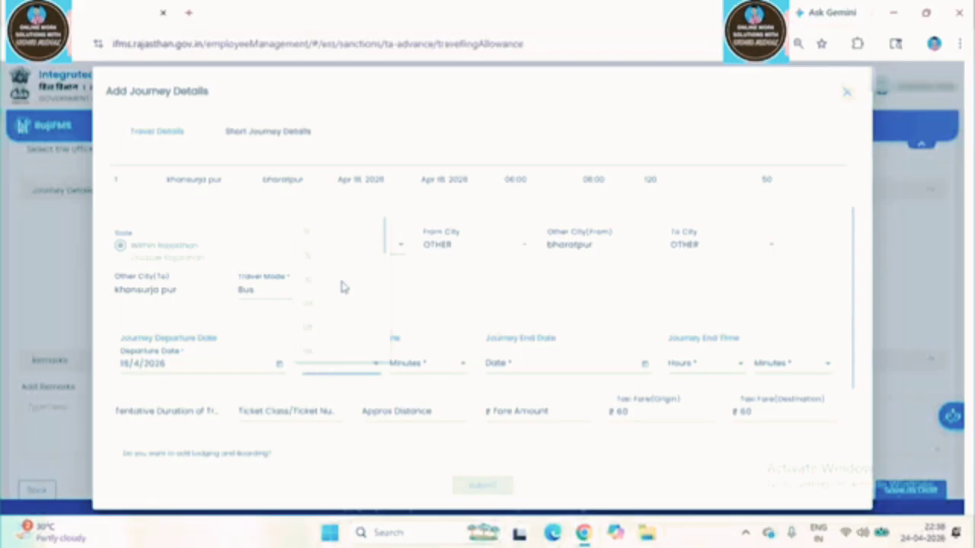
pyautogui.scroll(-2, 342, 287)
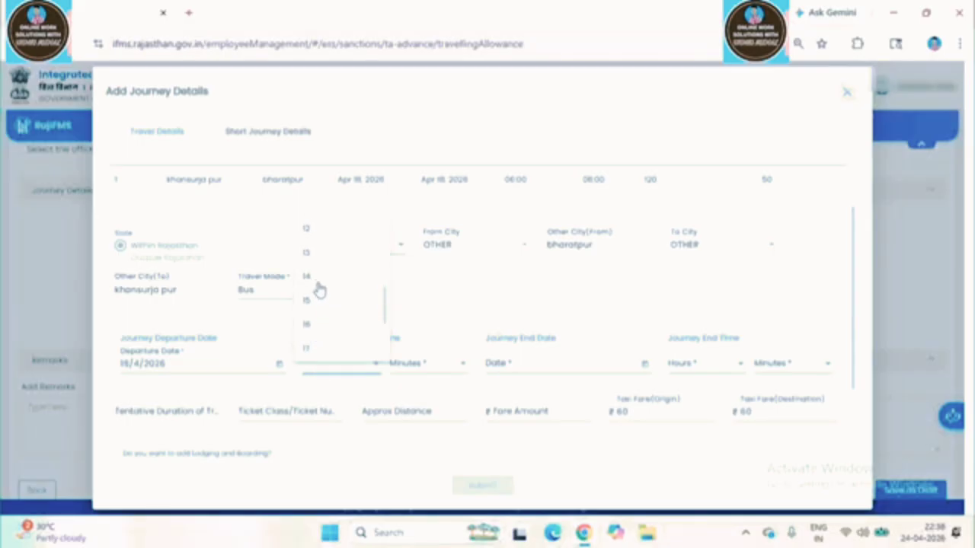
pyautogui.click(313, 349)
pyautogui.click(419, 365)
pyautogui.click(414, 232)
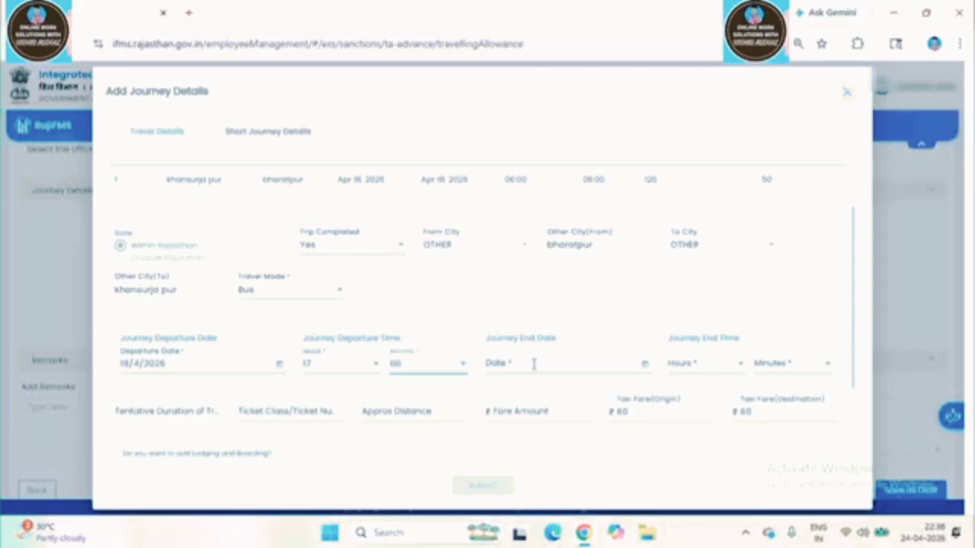
# - Set the return journey's end date to 18/4/2026 and its end time to 19 hours 00 minutes
pyautogui.click(644, 364)
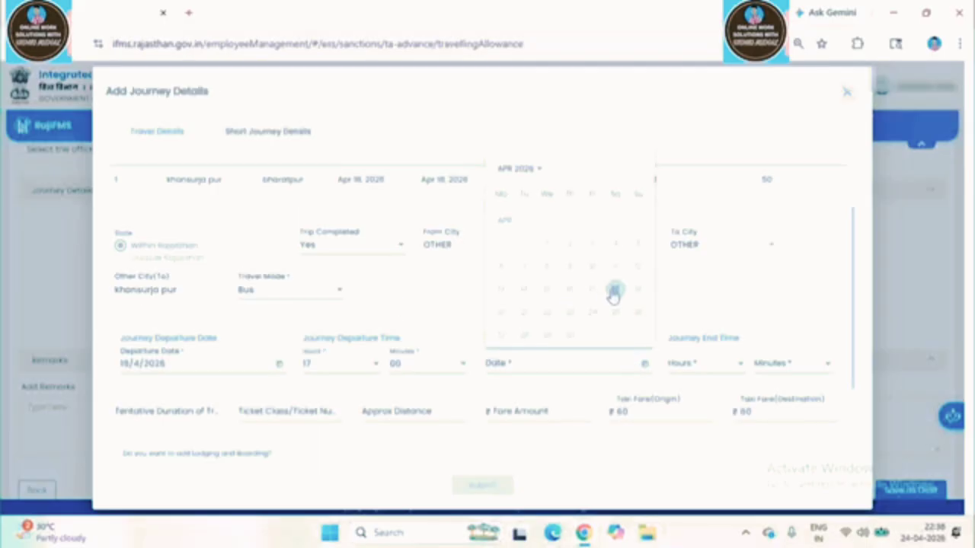
pyautogui.click(615, 292)
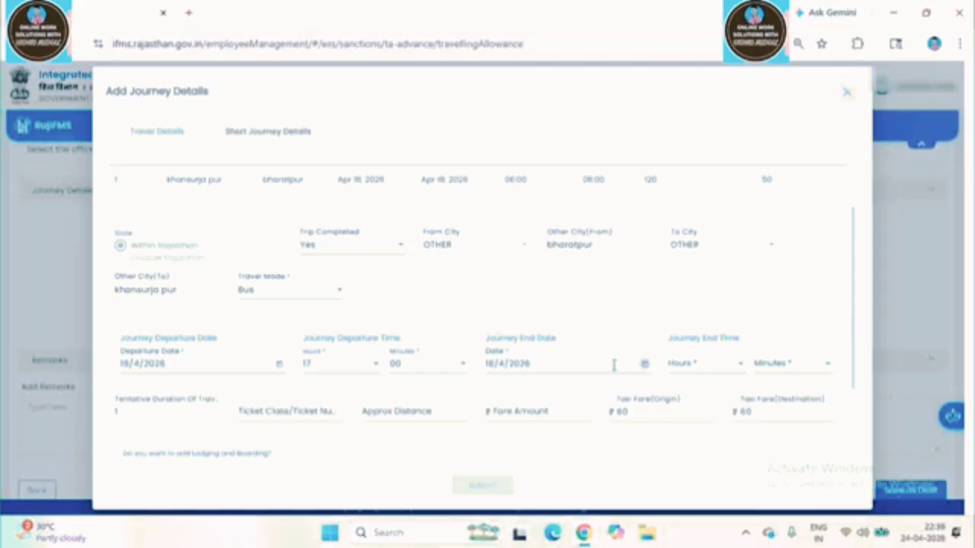
pyautogui.click(694, 371)
pyautogui.scroll(-6, 691, 320)
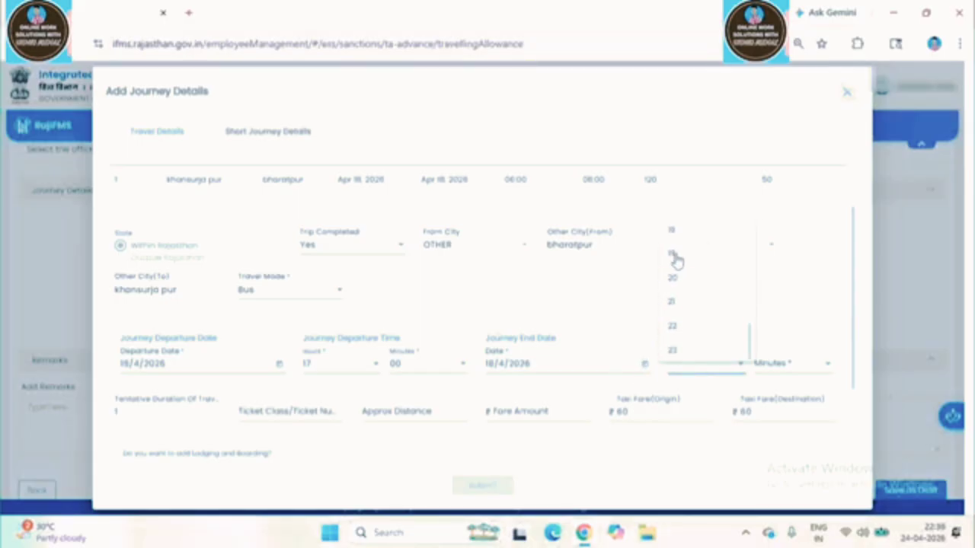
pyautogui.click(672, 252)
pyautogui.click(765, 367)
pyautogui.click(760, 227)
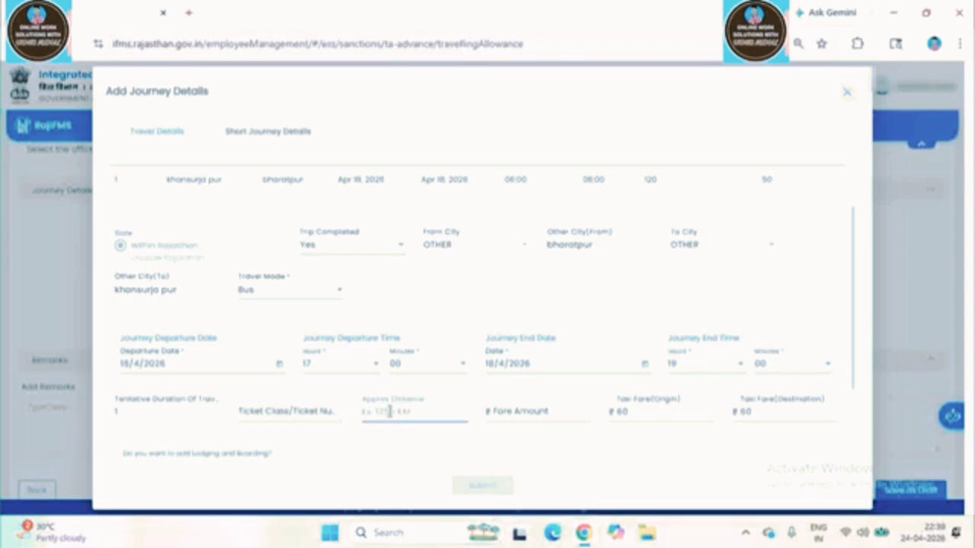
# - Enter an approximate distance of 55 and a fare amount of 50 for the return journey
pyautogui.write('55')
pyautogui.click(520, 411)
pyautogui.write('50')
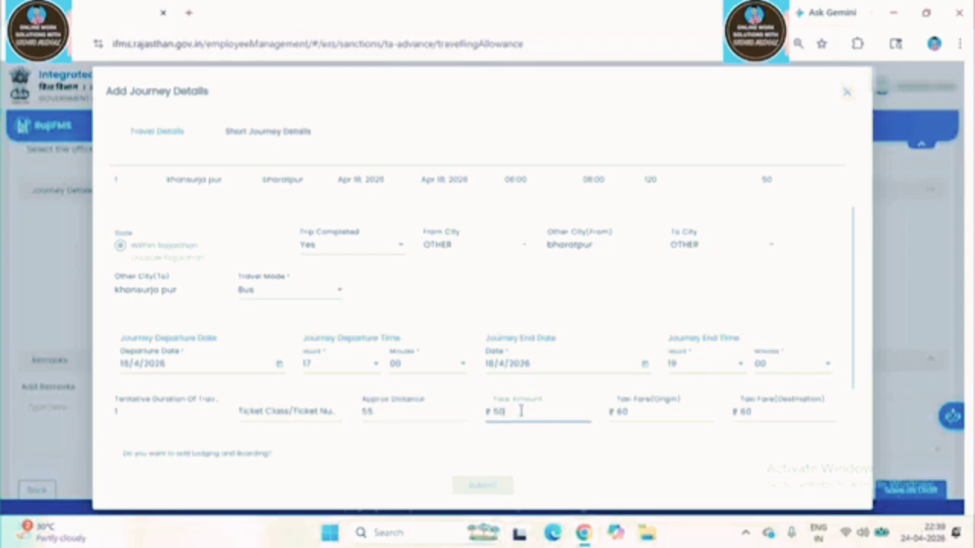
pyautogui.scroll(-3, 381, 435)
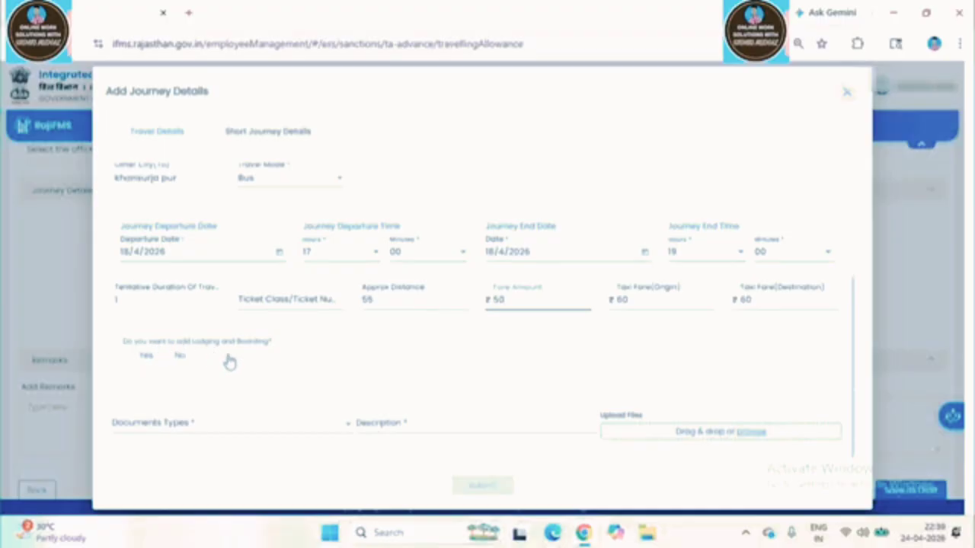
pyautogui.click(129, 357)
pyautogui.scroll(-2, 304, 358)
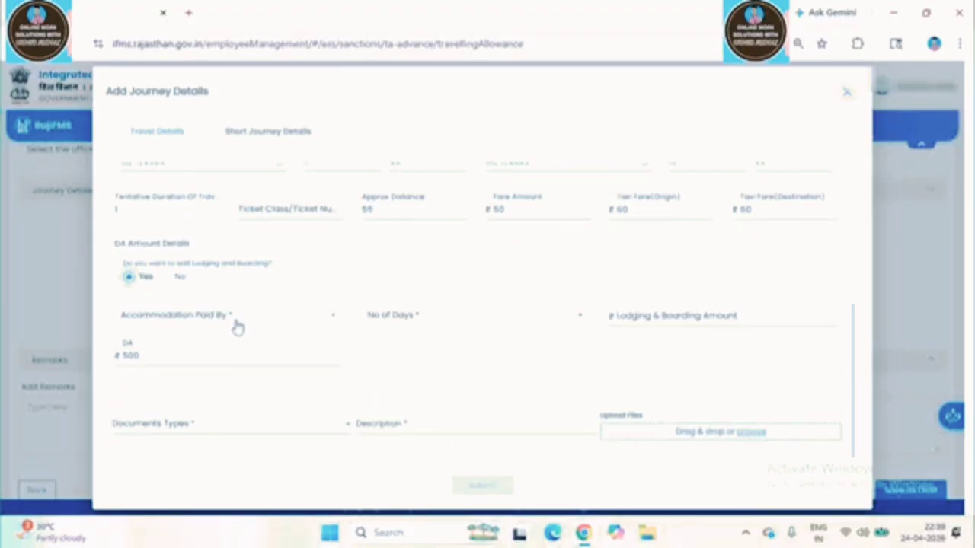
pyautogui.click(236, 319)
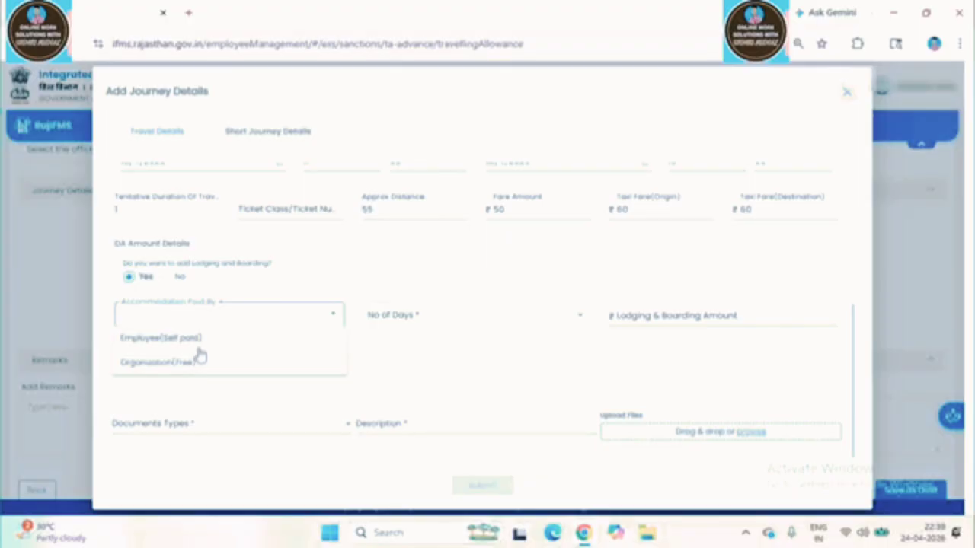
pyautogui.click(417, 354)
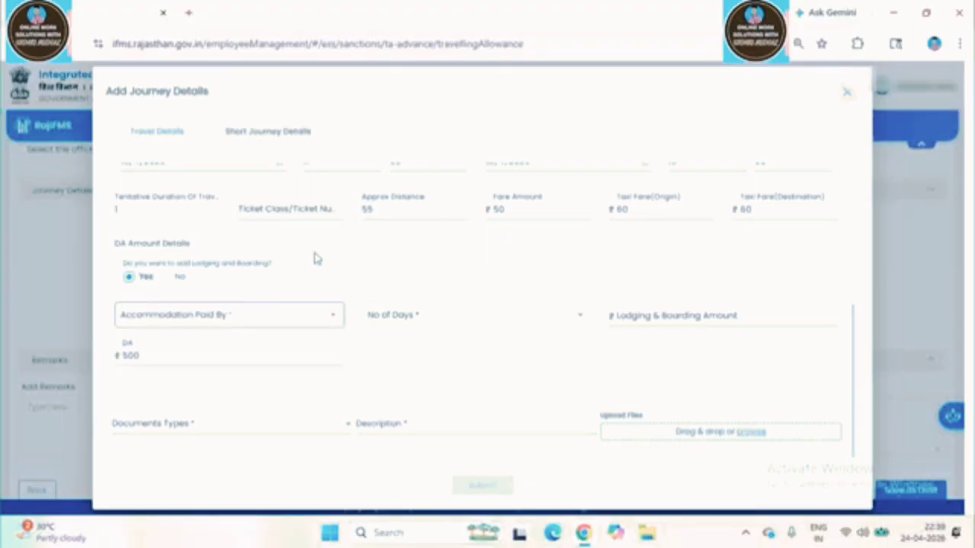
# - Answer No to adding lodging and boarding, and submit the return journey without attaching a document
pyautogui.click(169, 277)
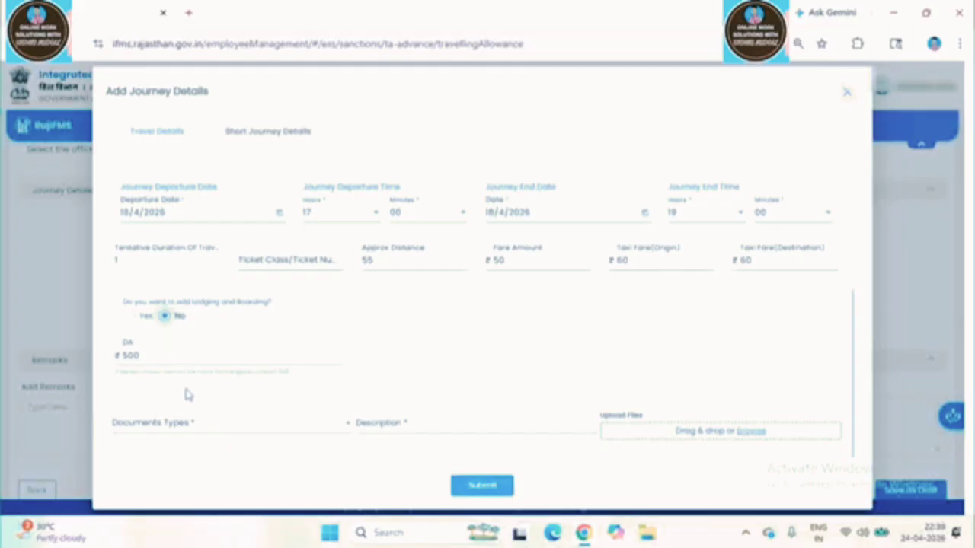
pyautogui.click(304, 431)
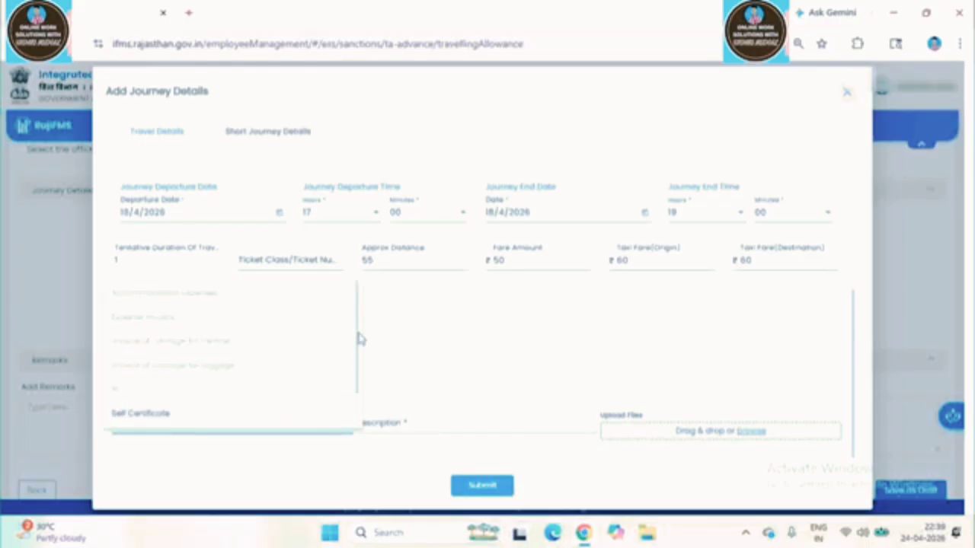
pyautogui.scroll(-2, 358, 337)
pyautogui.click(463, 366)
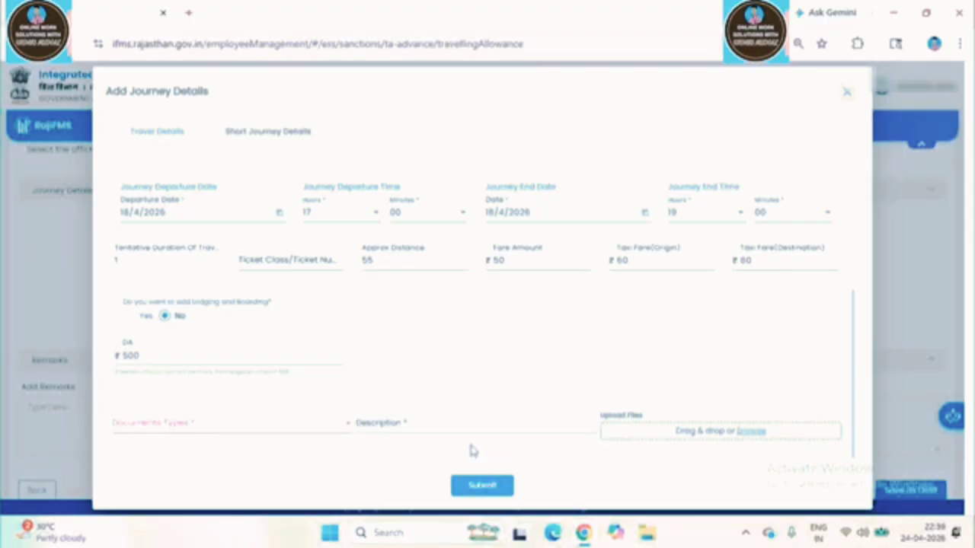
pyautogui.click(487, 487)
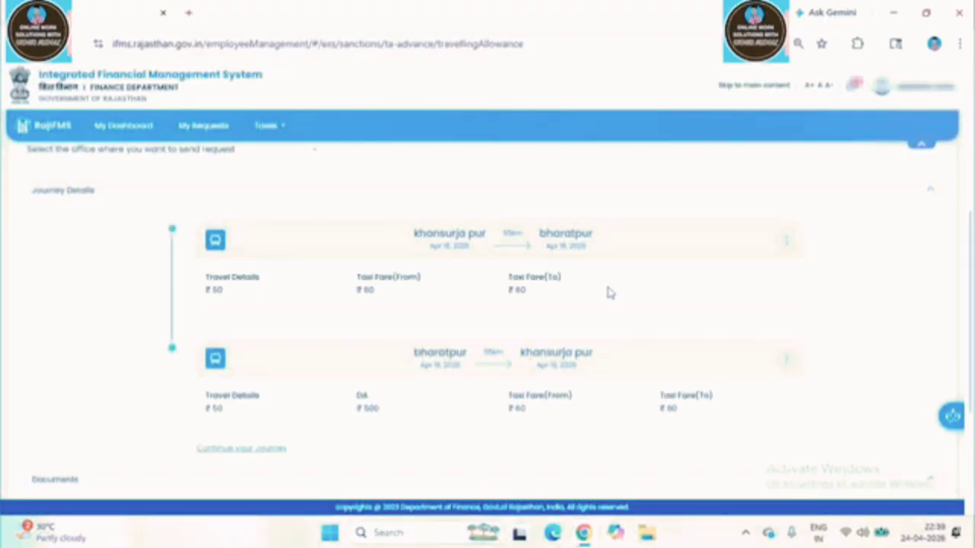
# - Review the outward and return journey entries and the document types available for the bill
pyautogui.scroll(-2, 609, 293)
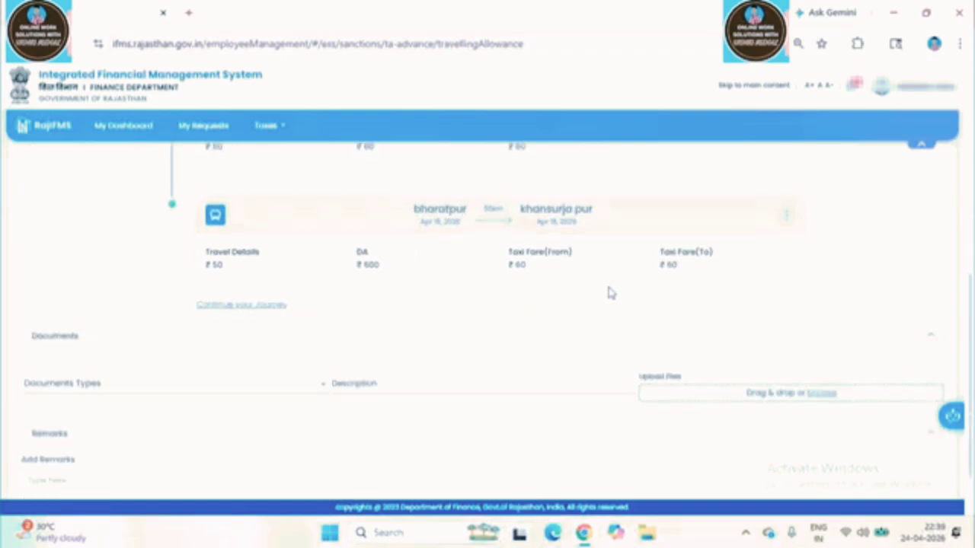
pyautogui.scroll(2, 609, 293)
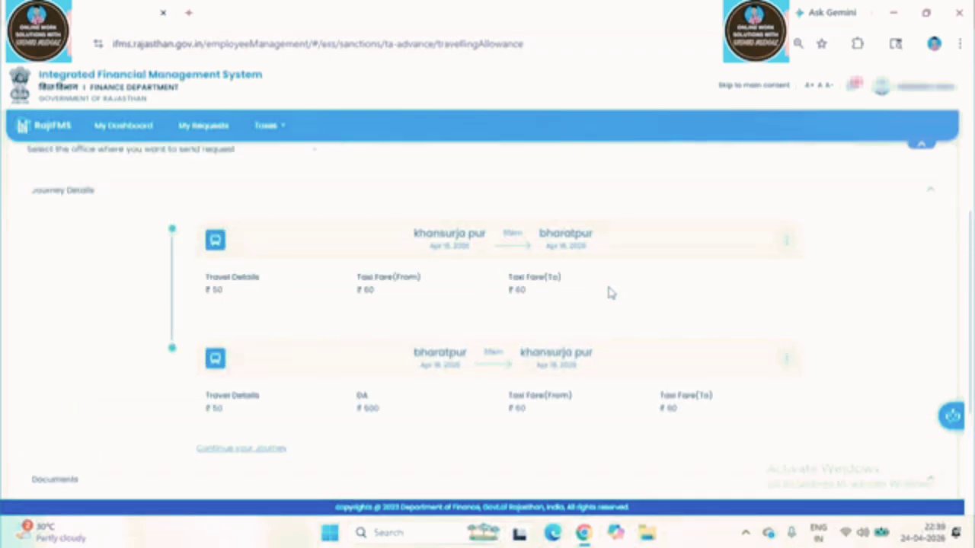
pyautogui.scroll(-3, 609, 293)
pyautogui.click(128, 319)
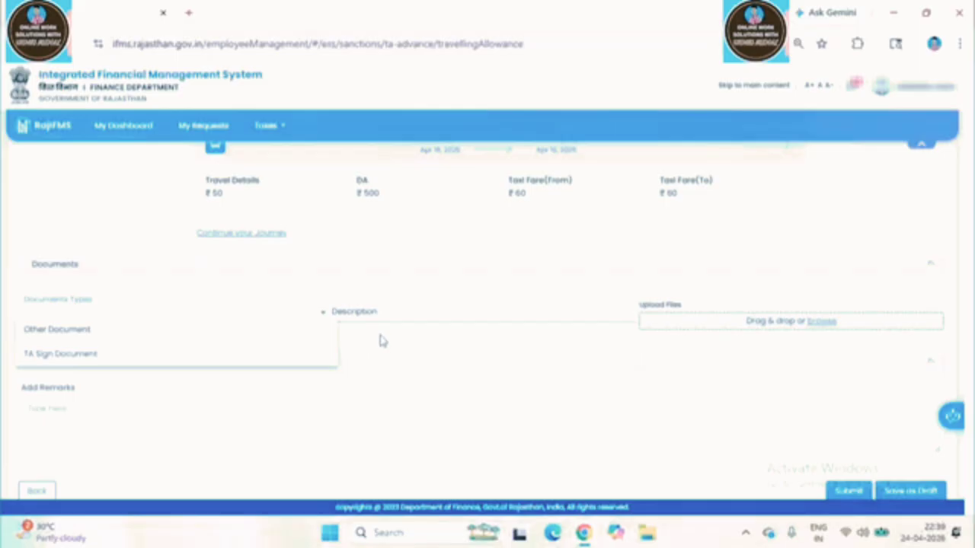
pyautogui.click(509, 364)
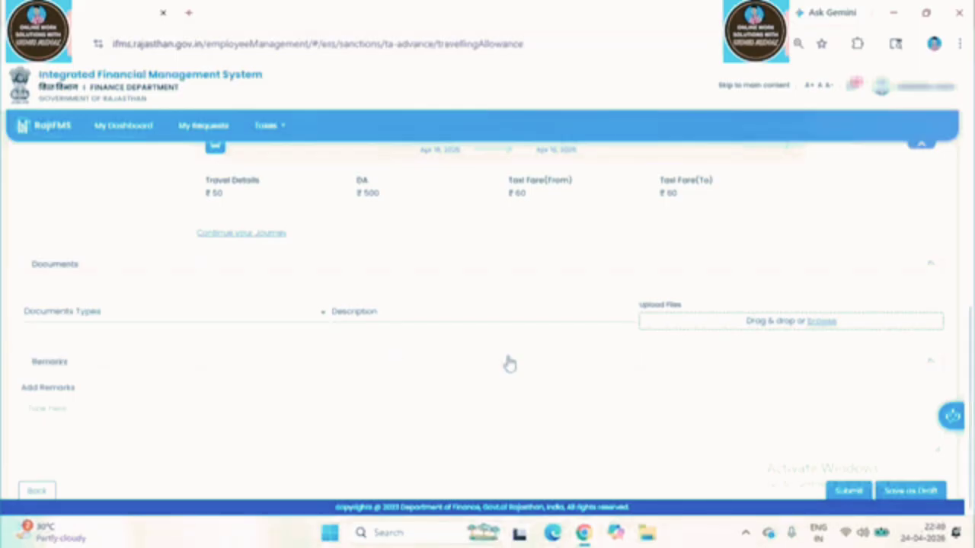
# - Add a brief remark to the travelling allowance bill, then submit it and review the generated TA Bill document
pyautogui.click(148, 402)
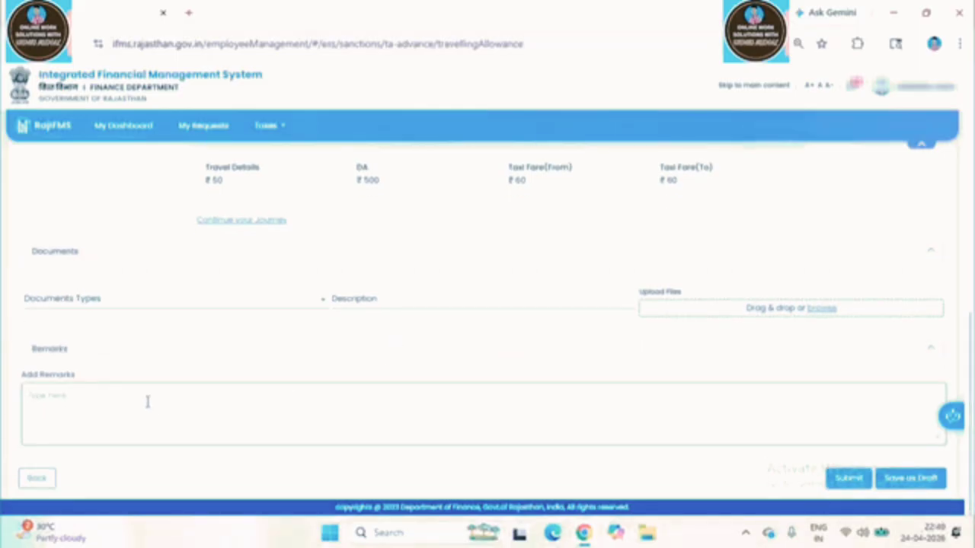
pyautogui.write('hi')
pyautogui.click(850, 480)
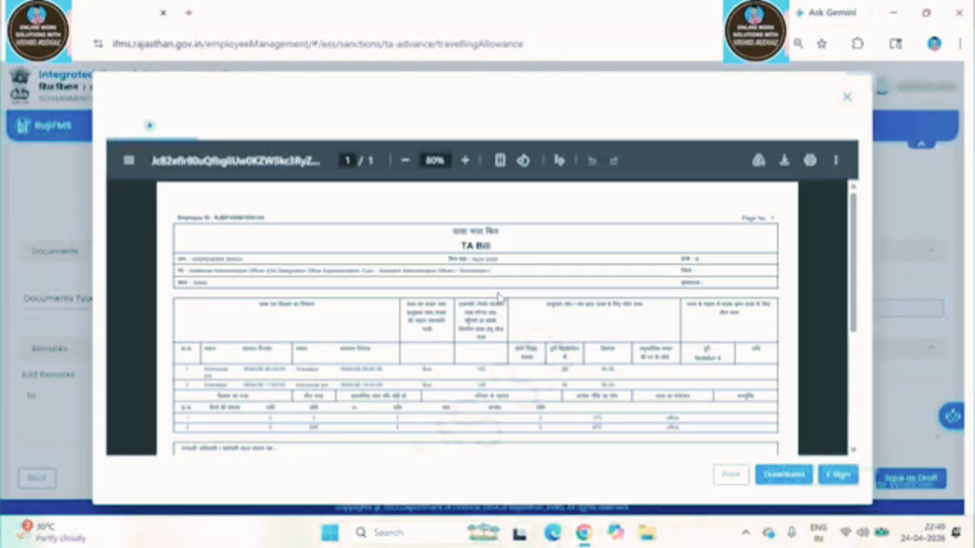
pyautogui.scroll(-2, 614, 268)
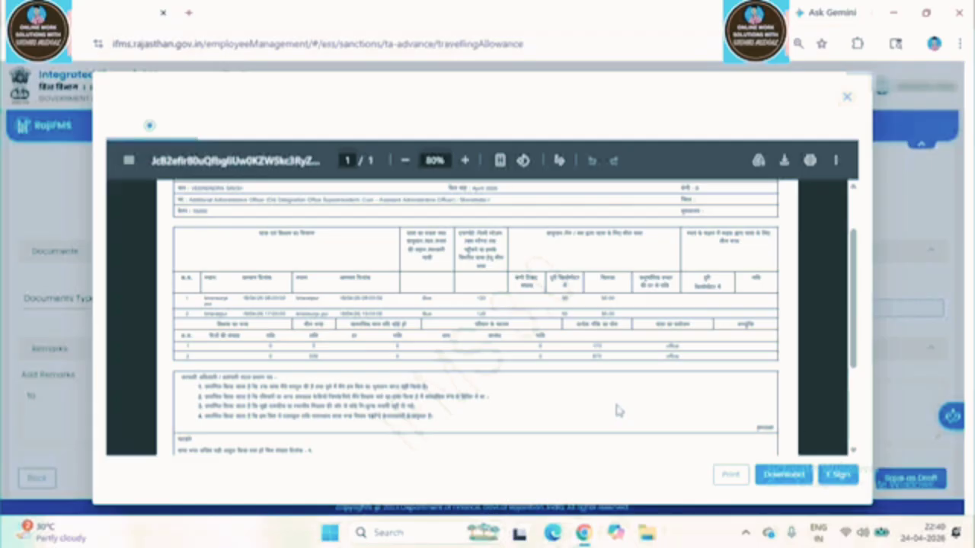
pyautogui.scroll(-2, 780, 421)
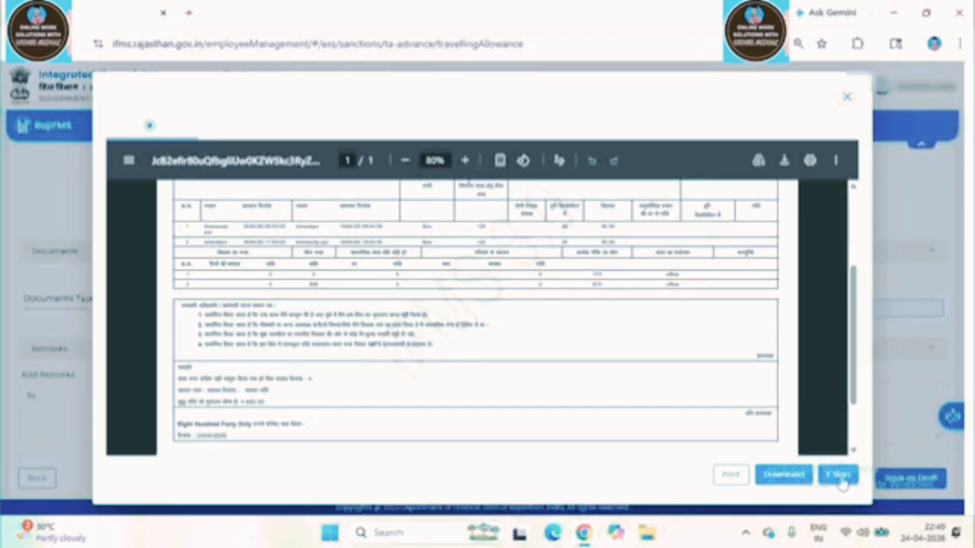
# - E-sign the TA Bill through Aadhaar authentication, requesting an OTP and submitting the received verification code
pyautogui.click(839, 476)
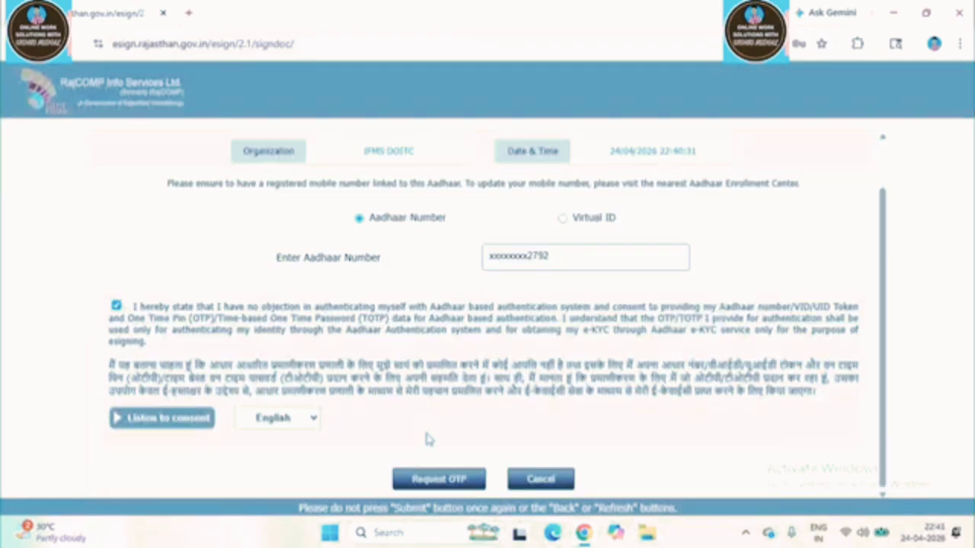
pyautogui.click(439, 479)
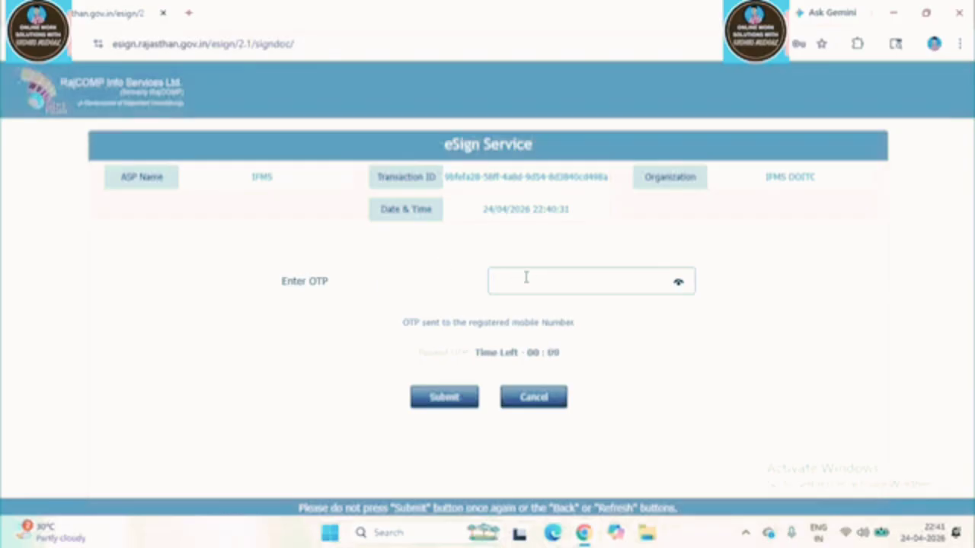
pyautogui.hotkey('ctrl', 'v')
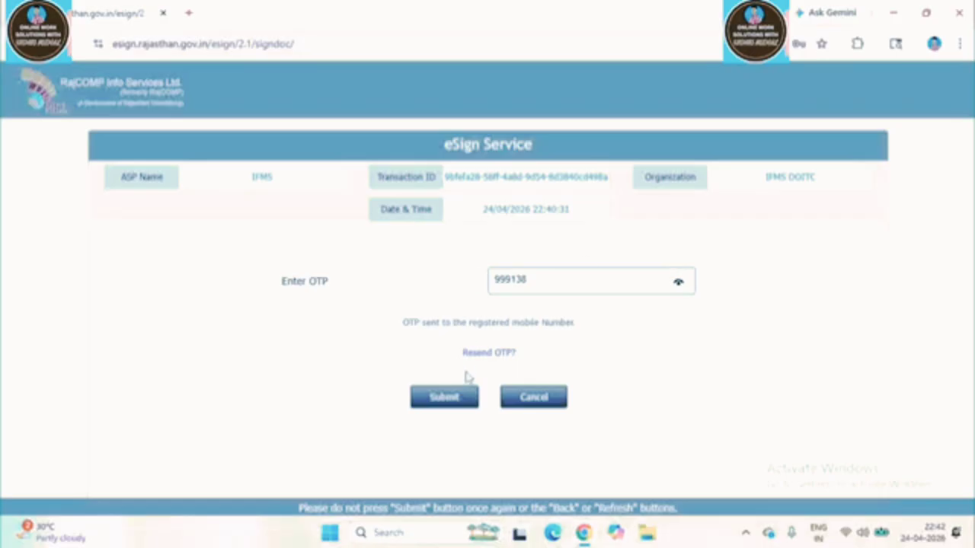
pyautogui.click(440, 398)
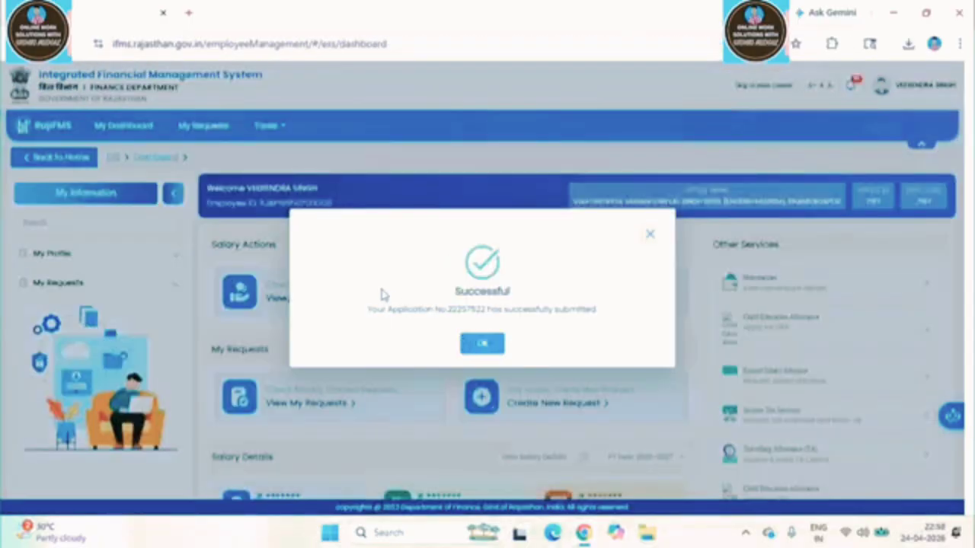
pyautogui.click(483, 345)
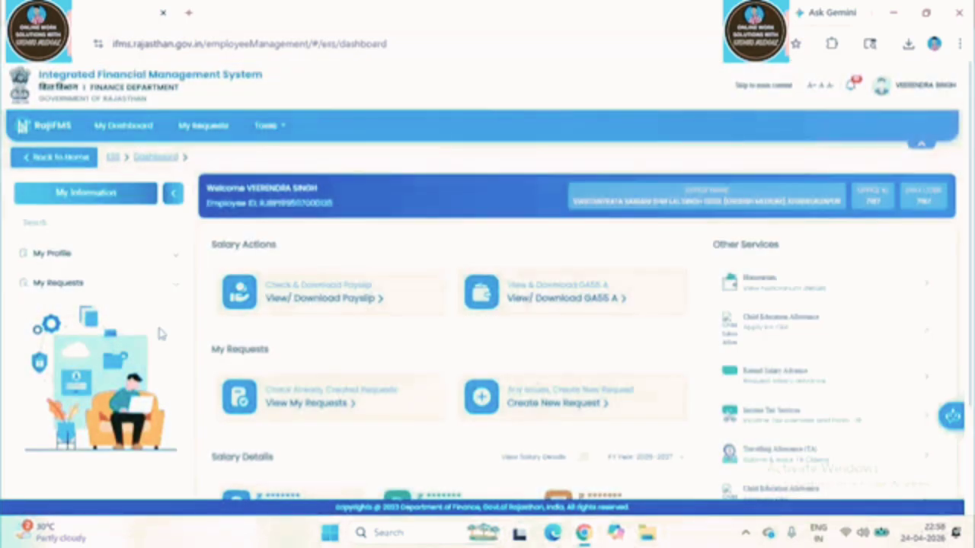
# - View the submitted requests and check the history trail logs of the Travelling Allowance Request
pyautogui.click(140, 293)
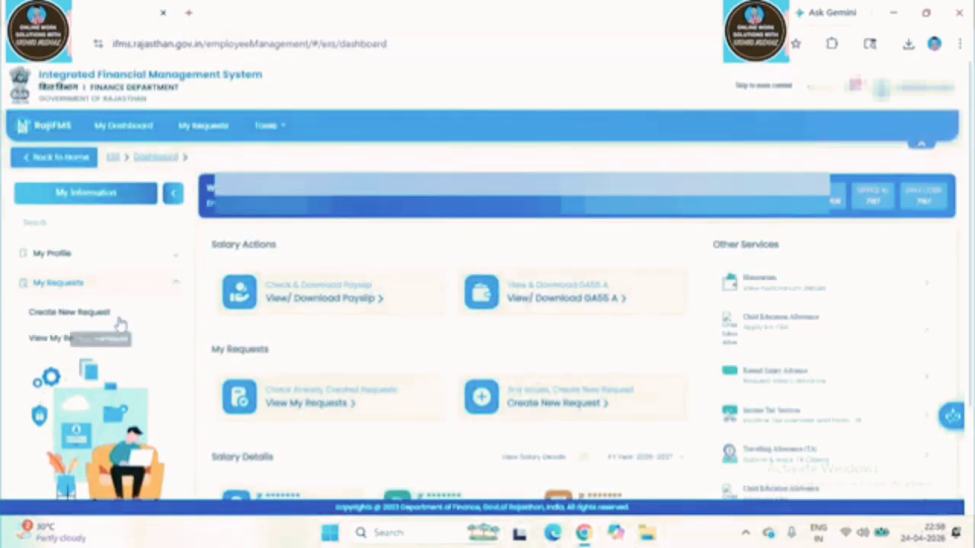
pyautogui.click(61, 341)
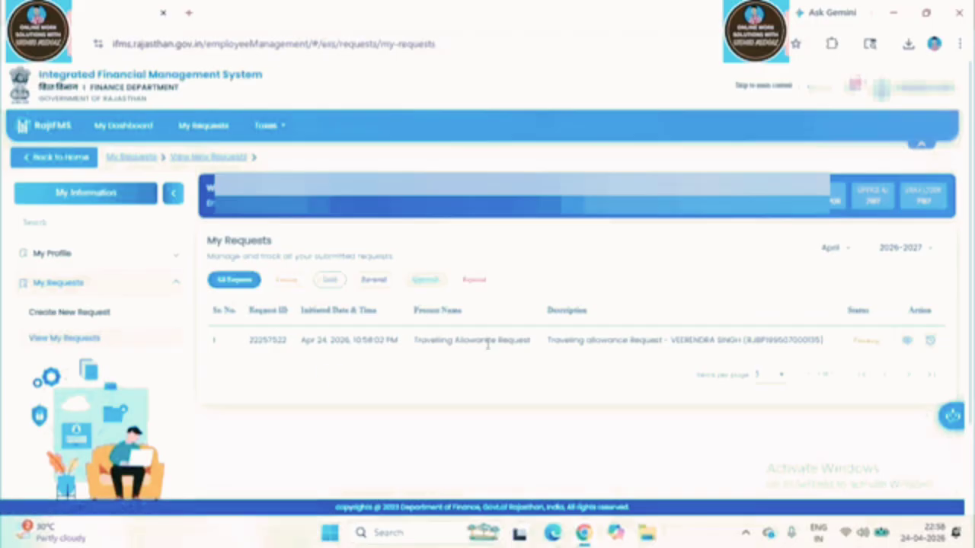
pyautogui.click(930, 343)
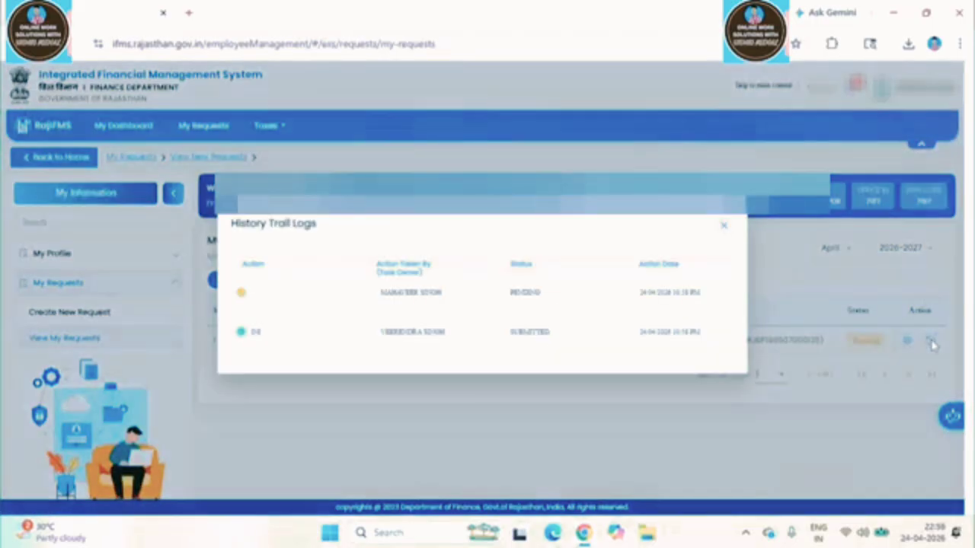
pyautogui.click(722, 226)
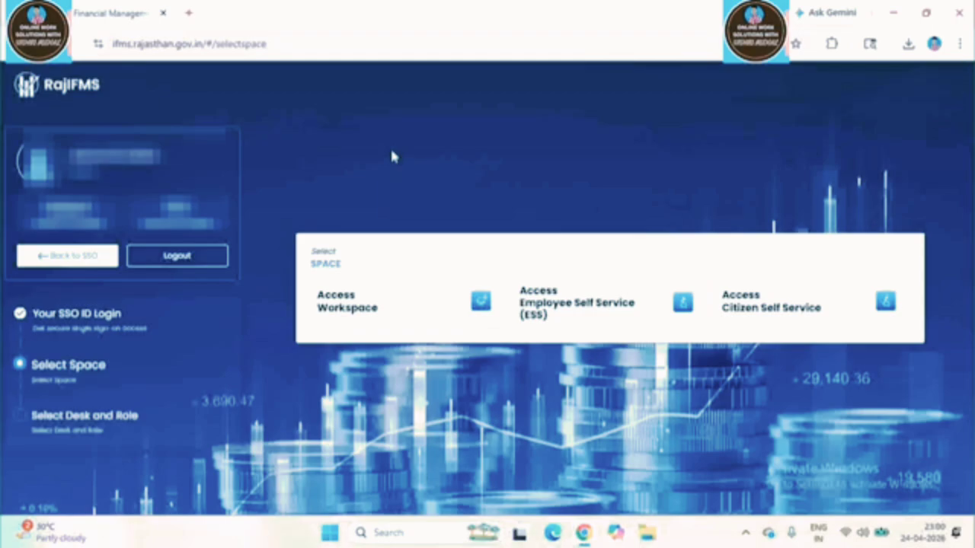
# - Access the workspace with Desk 3 and the DDO role, and open Employee Management under Disbursement Engine
pyautogui.click(373, 311)
pyautogui.click(629, 282)
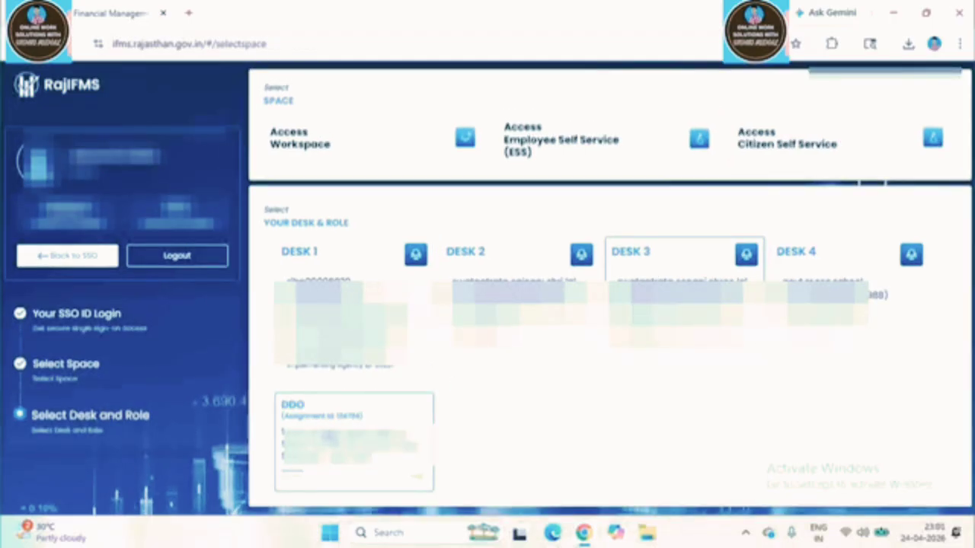
pyautogui.click(333, 435)
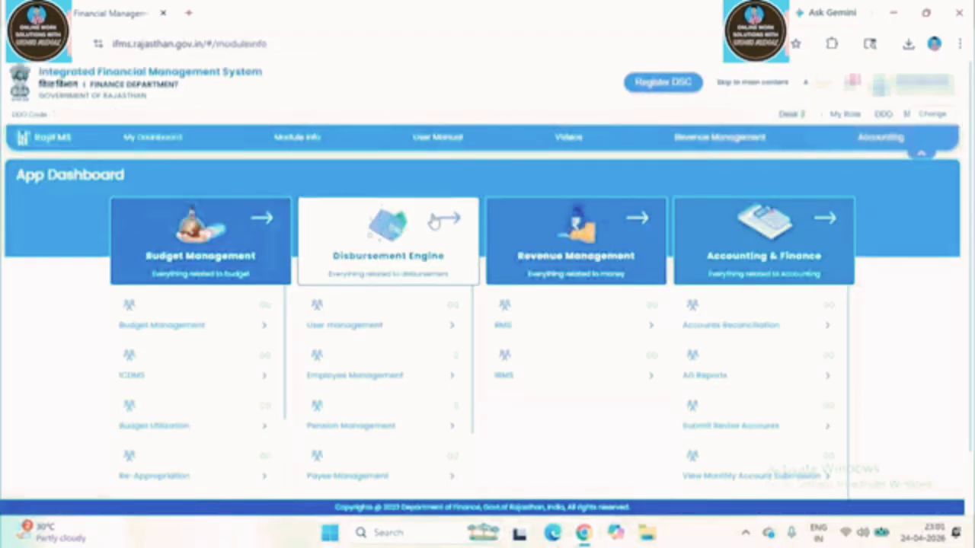
pyautogui.click(436, 220)
pyautogui.click(385, 311)
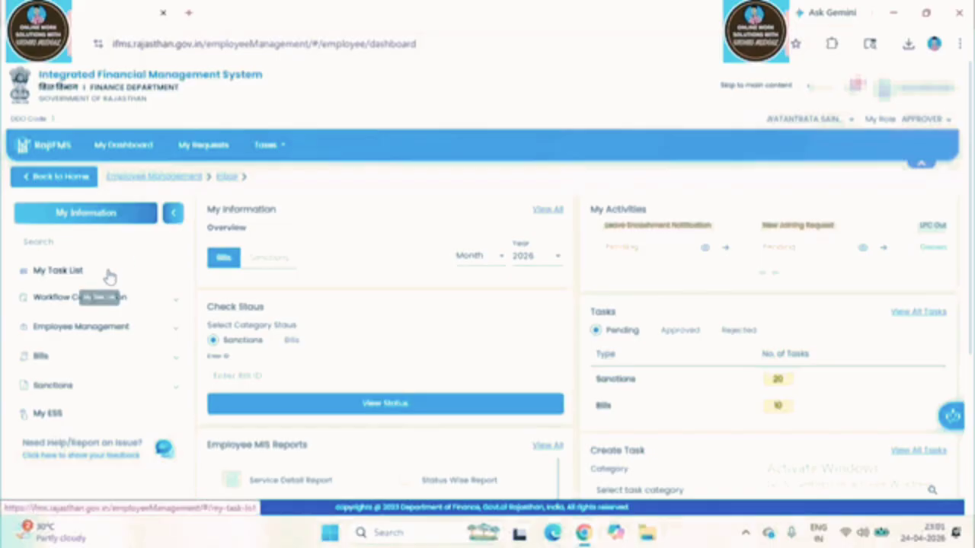
# - Examine the available roles and the Maker, Checker and Approver assignments for Travelling Allowance Request in Process Task Assignment
pyautogui.click(937, 127)
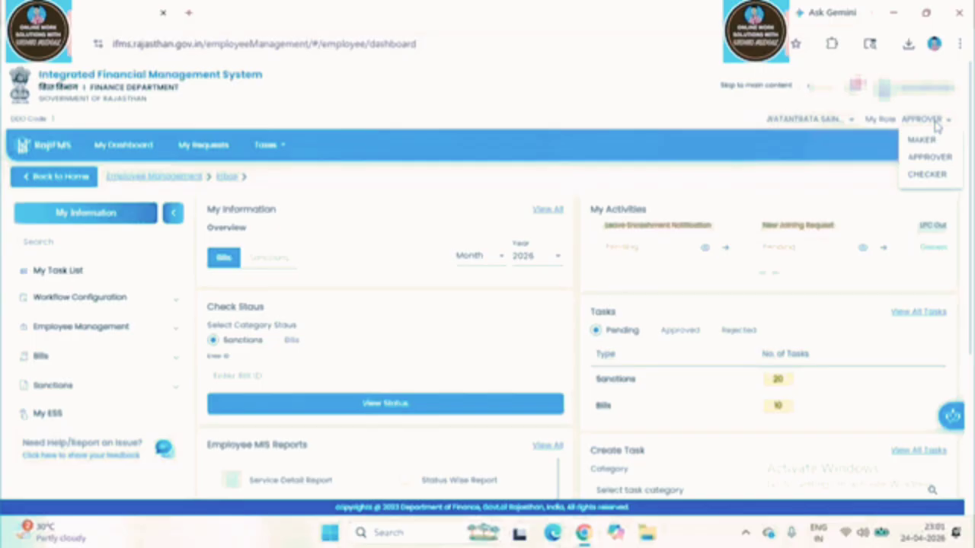
pyautogui.click(823, 154)
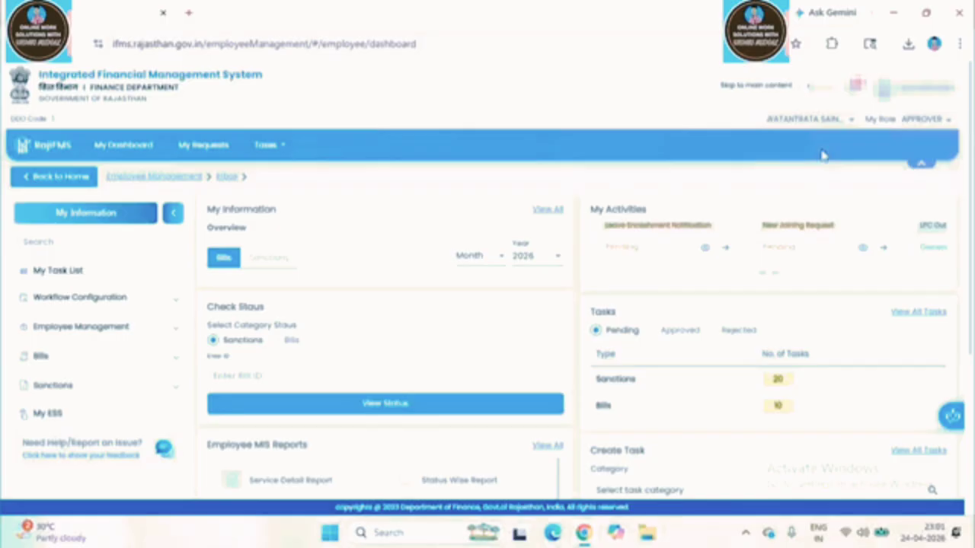
pyautogui.click(70, 302)
pyautogui.click(74, 333)
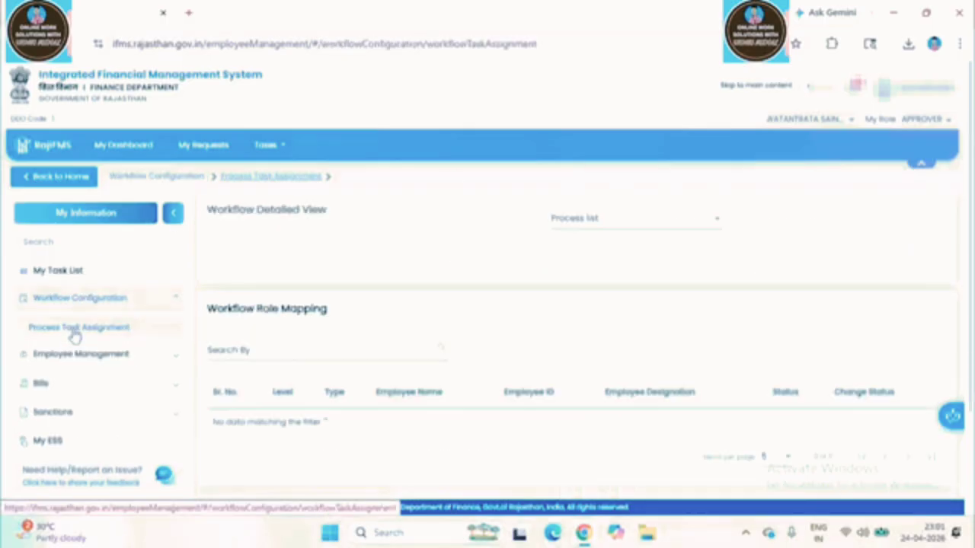
pyautogui.click(676, 223)
pyautogui.scroll(-2, 697, 304)
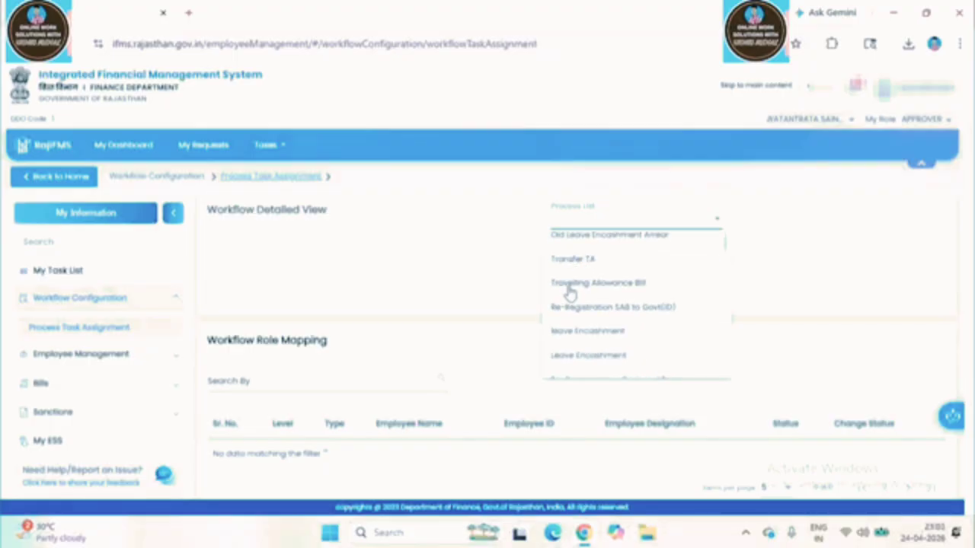
pyautogui.scroll(-2, 644, 289)
pyautogui.scroll(-2, 626, 293)
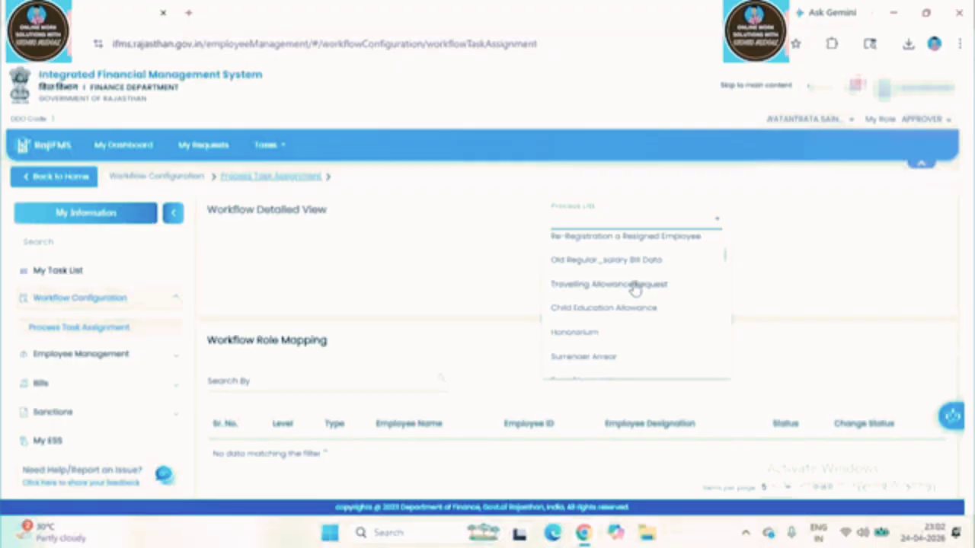
pyautogui.click(634, 287)
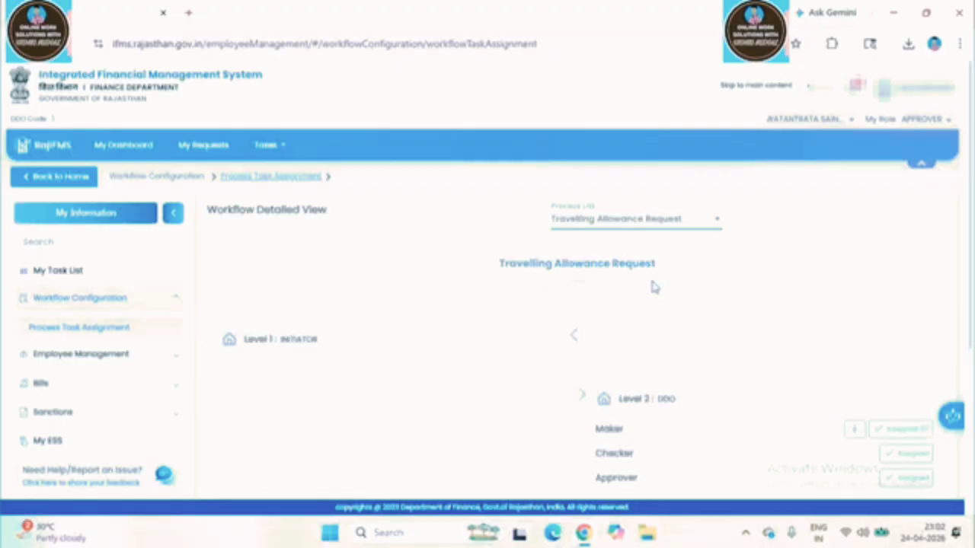
pyautogui.scroll(-1, 827, 348)
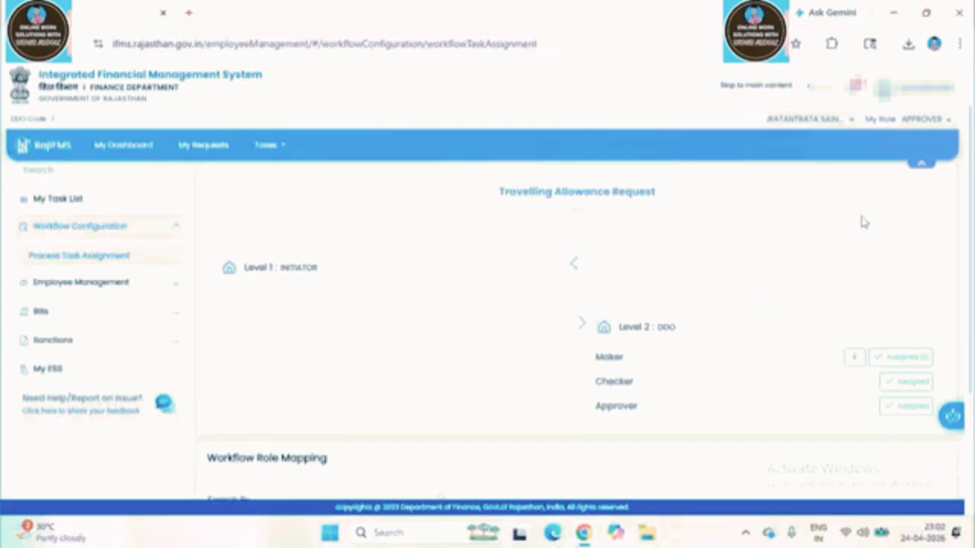
# - Switch the role to MAKER and open the pending travelling allowance request from My Task List
pyautogui.click(921, 122)
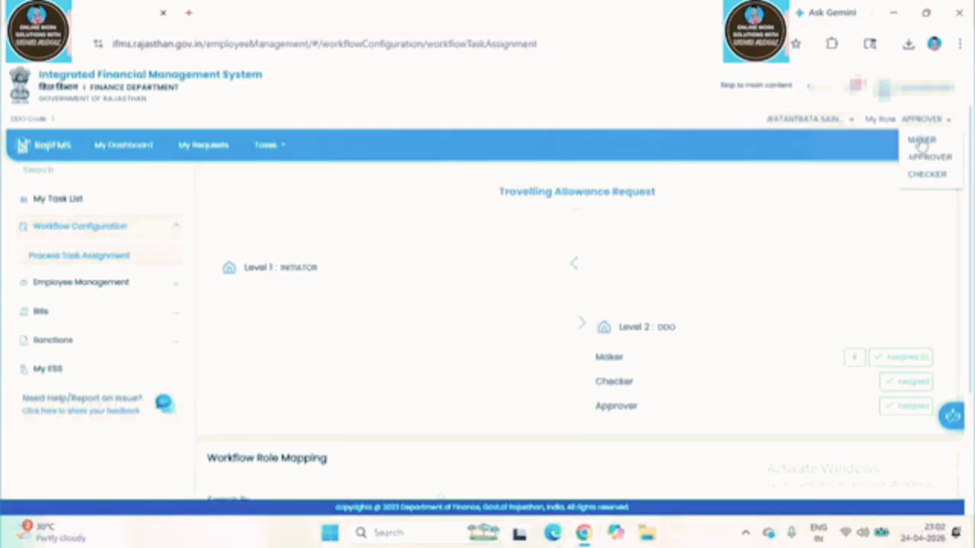
pyautogui.click(922, 139)
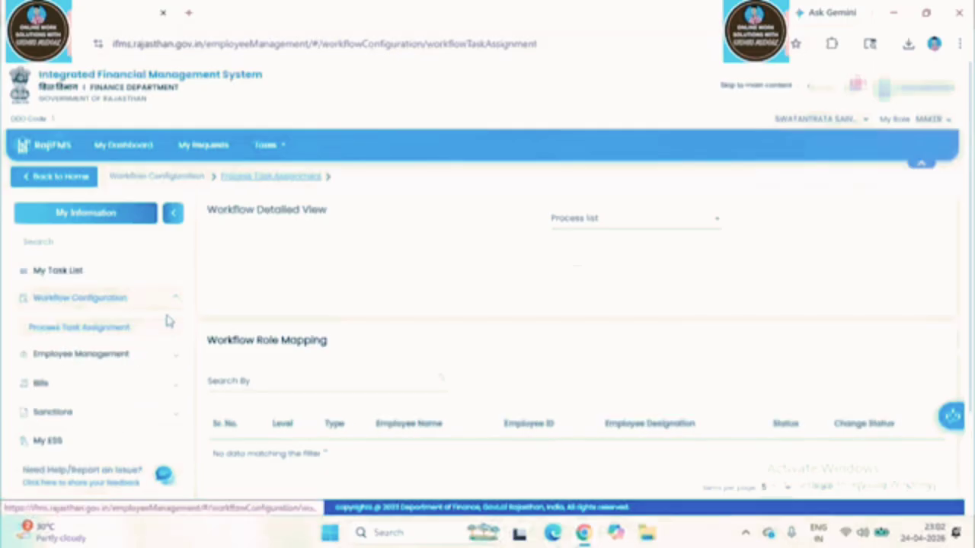
pyautogui.click(70, 279)
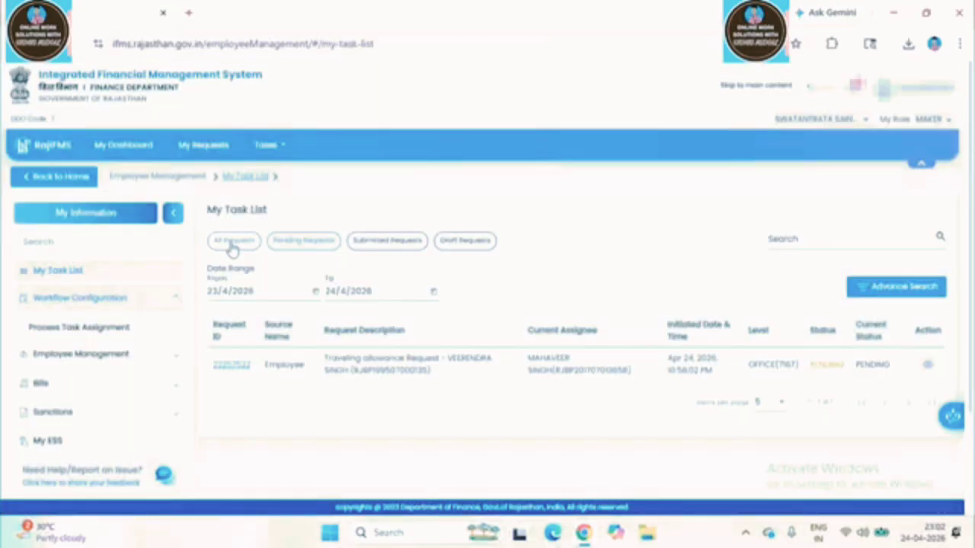
pyautogui.click(232, 246)
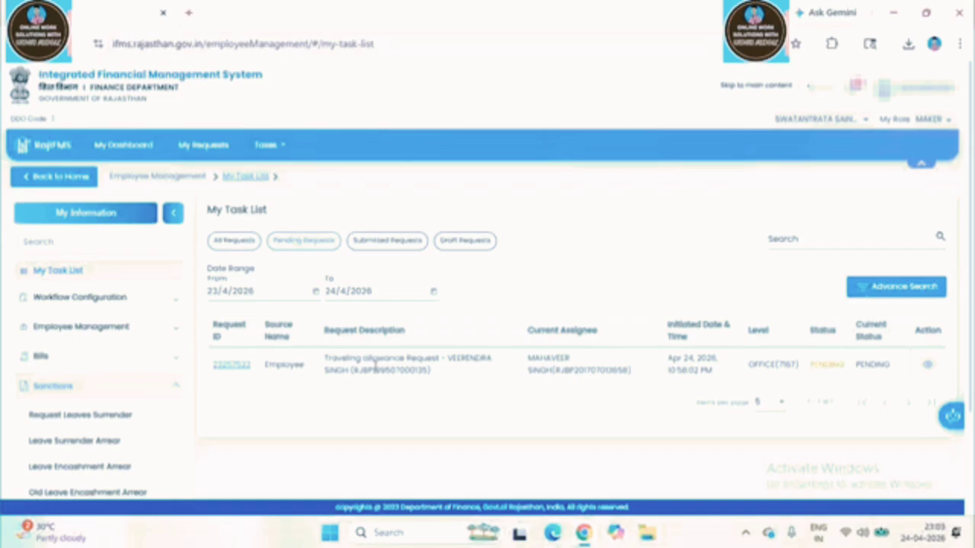
pyautogui.click(229, 366)
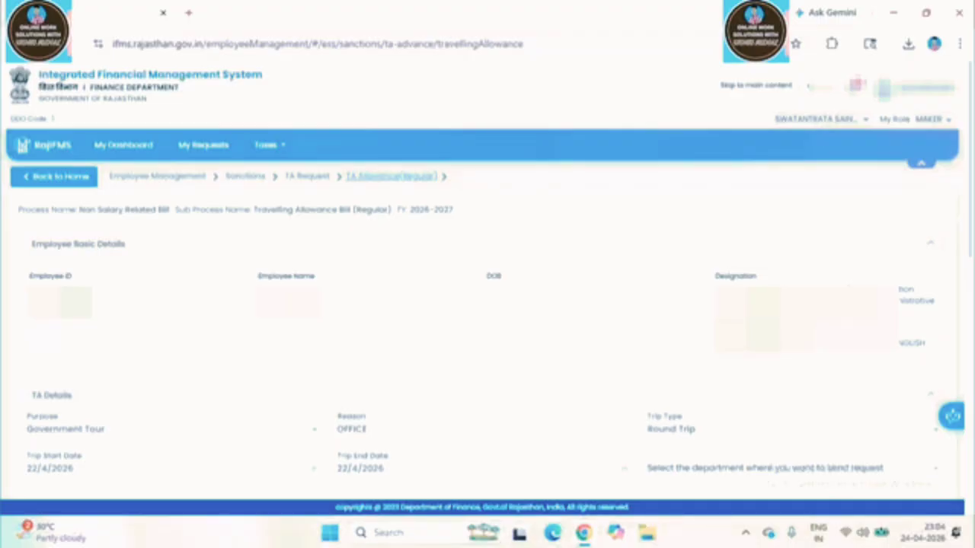
# - Forward the travelling allowance request as Maker and confirm its submission
pyautogui.scroll(-10, 587, 326)
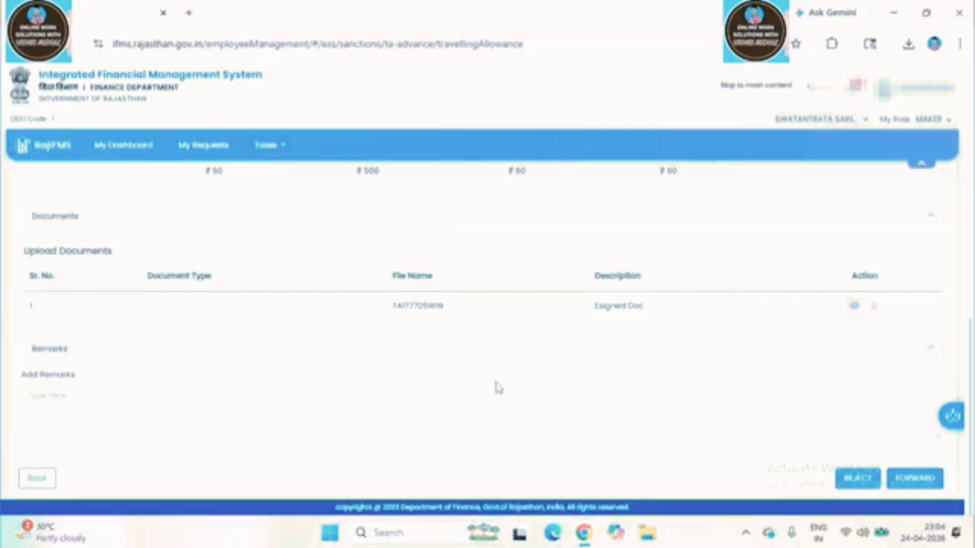
pyautogui.click(916, 478)
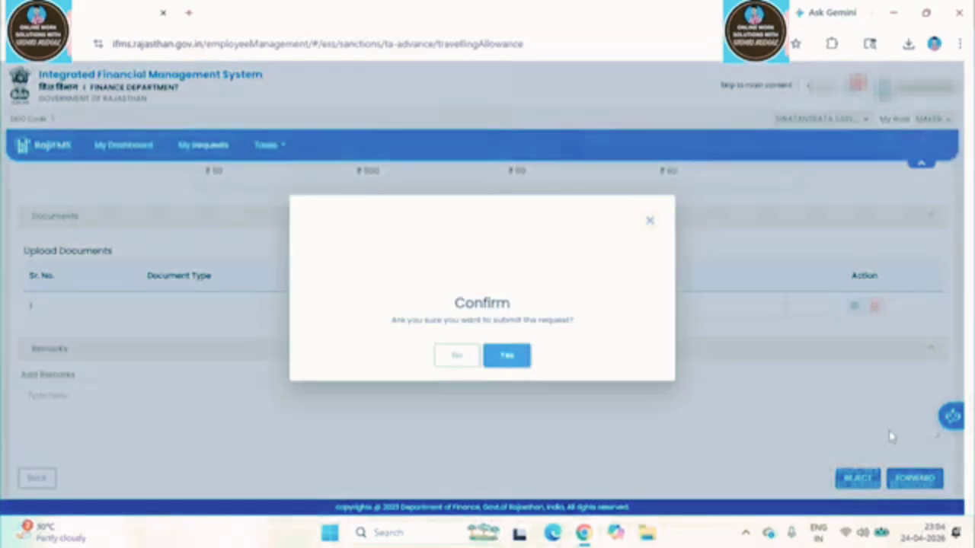
pyautogui.click(509, 357)
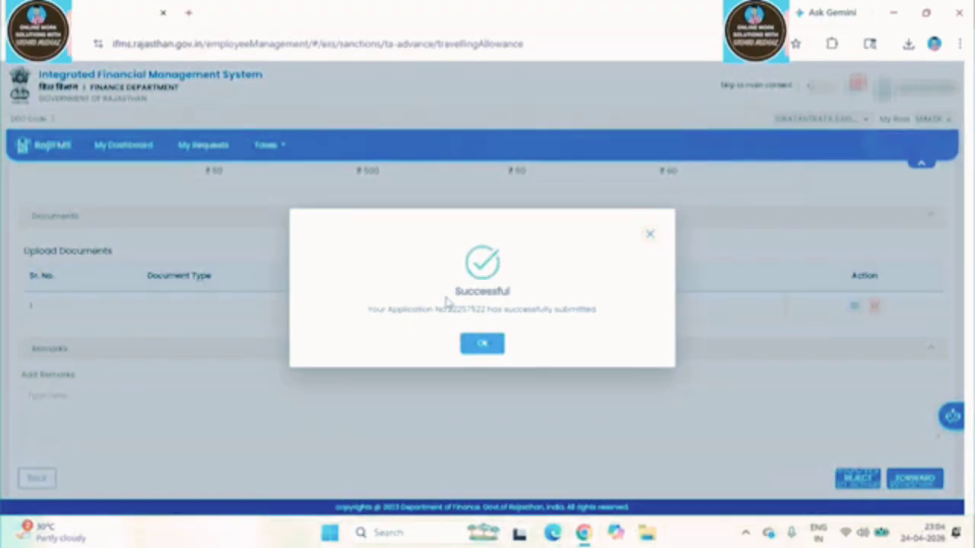
pyautogui.click(484, 345)
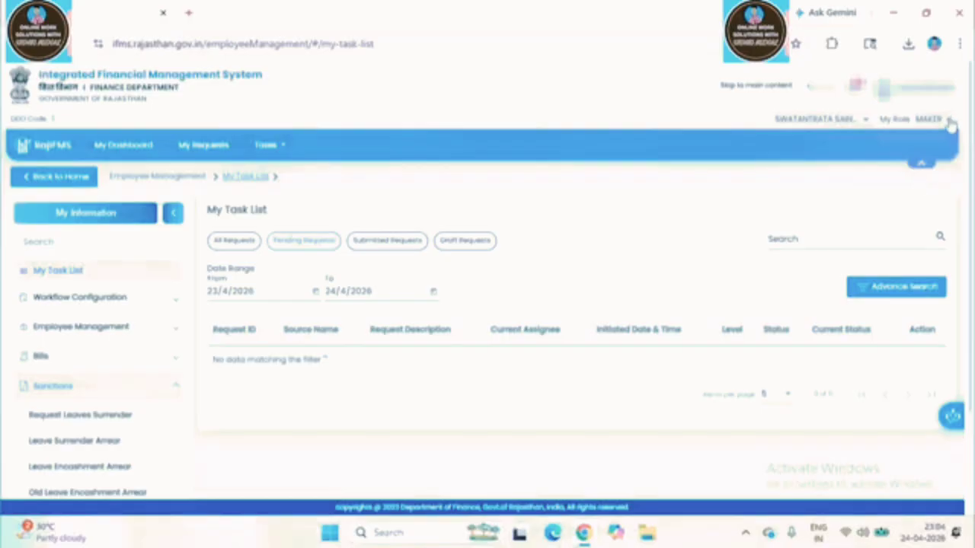
# - Switch the role to CHECKER and open the travelling allowance request from all requests in My Task List
pyautogui.click(948, 121)
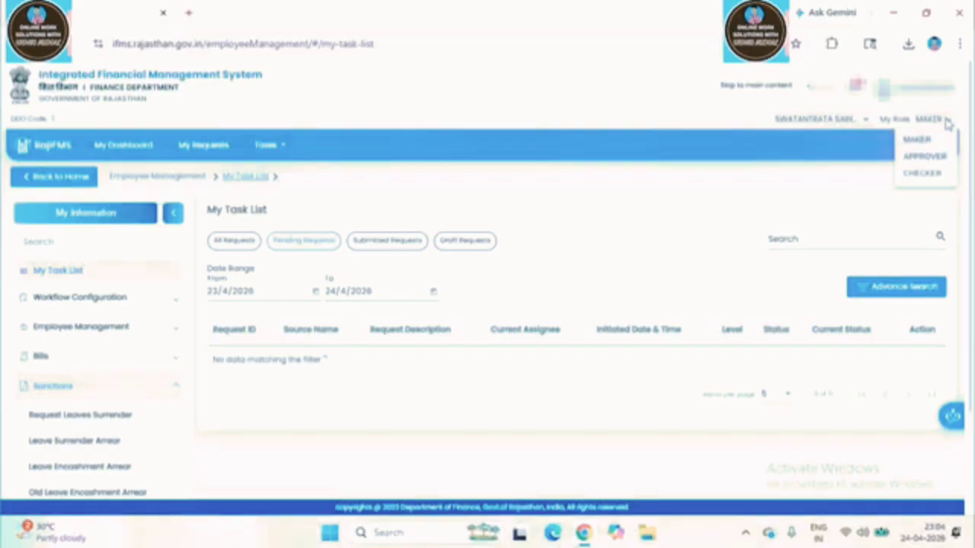
pyautogui.click(922, 174)
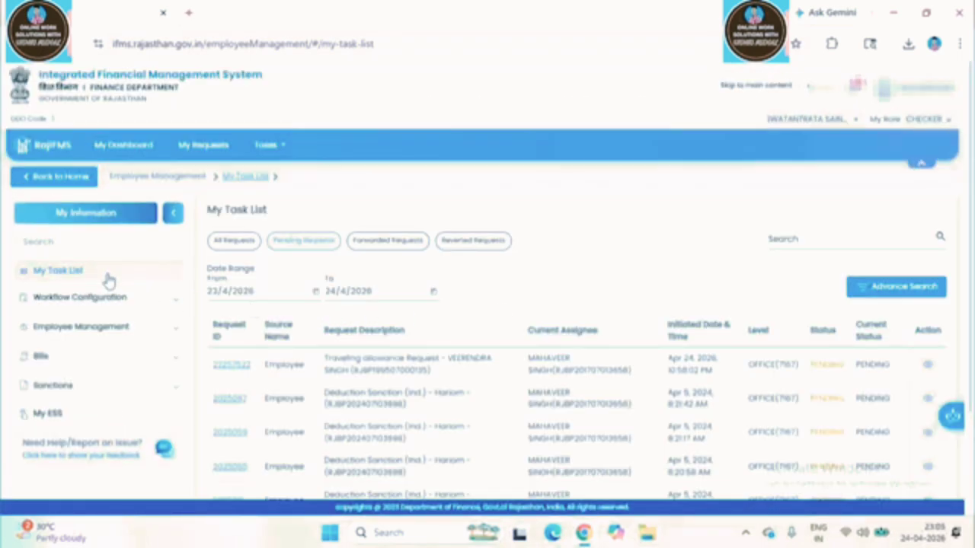
pyautogui.click(234, 240)
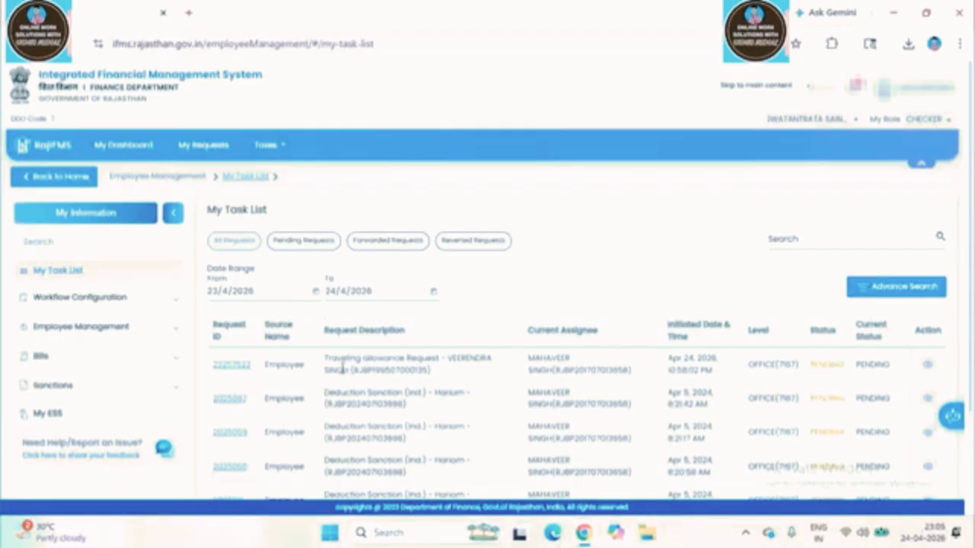
pyautogui.click(232, 368)
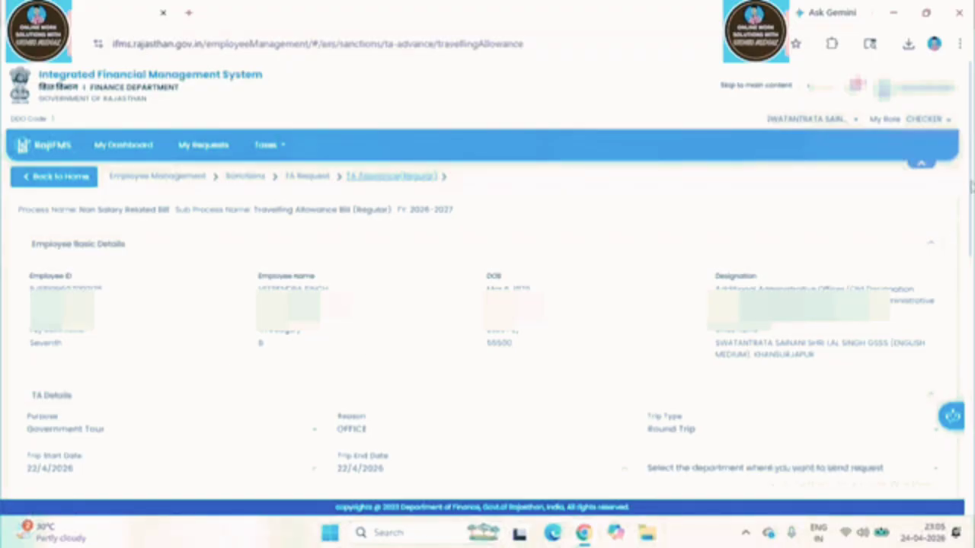
# - Forward the travelling allowance request as Checker and confirm its submission
pyautogui.scroll(-15, 624, 407)
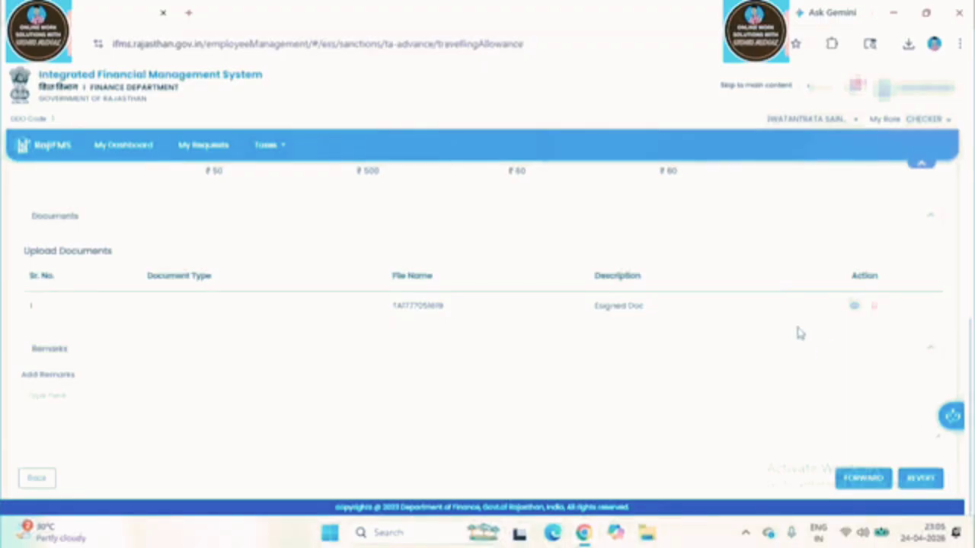
pyautogui.click(858, 481)
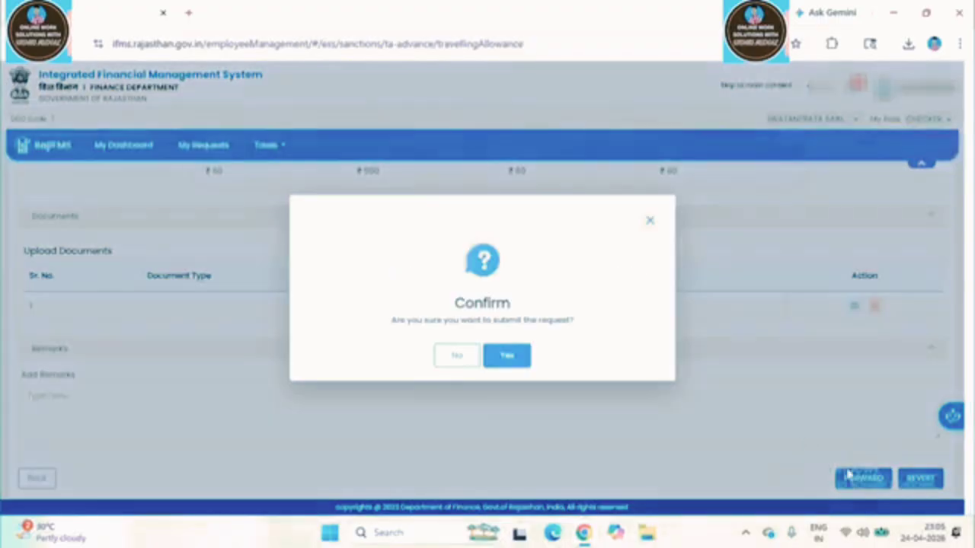
pyautogui.click(510, 359)
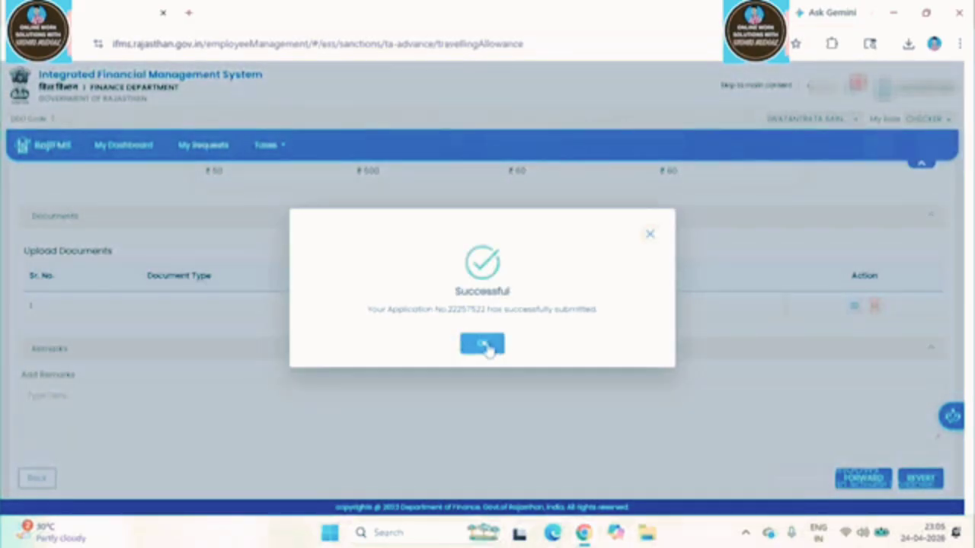
pyautogui.click(487, 346)
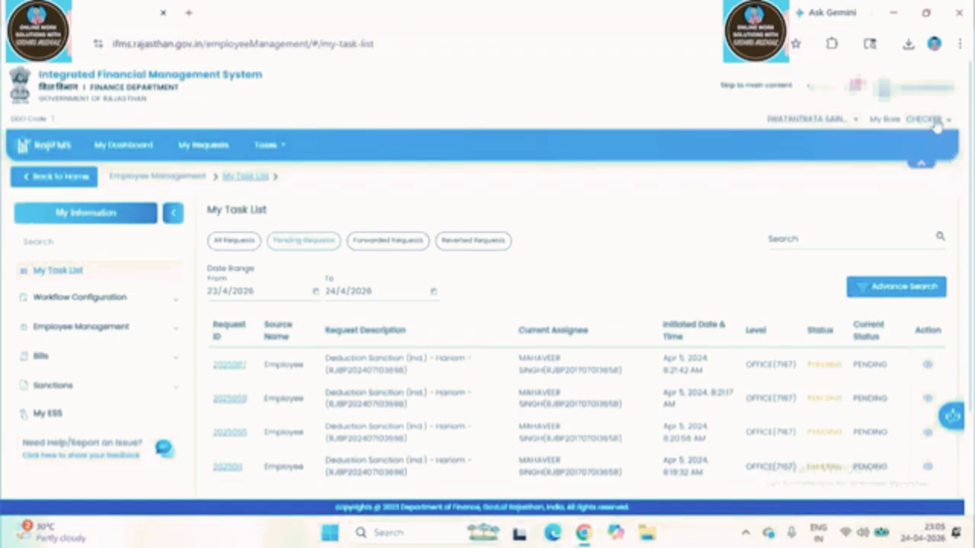
# - Switch the role to APPROVER and open the pending travelling allowance request from the task list
pyautogui.click(936, 126)
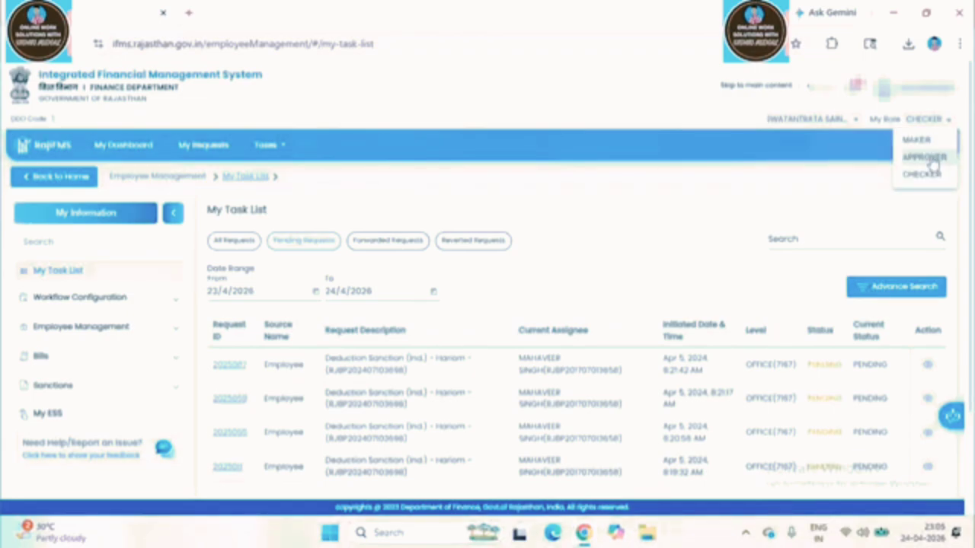
pyautogui.click(932, 157)
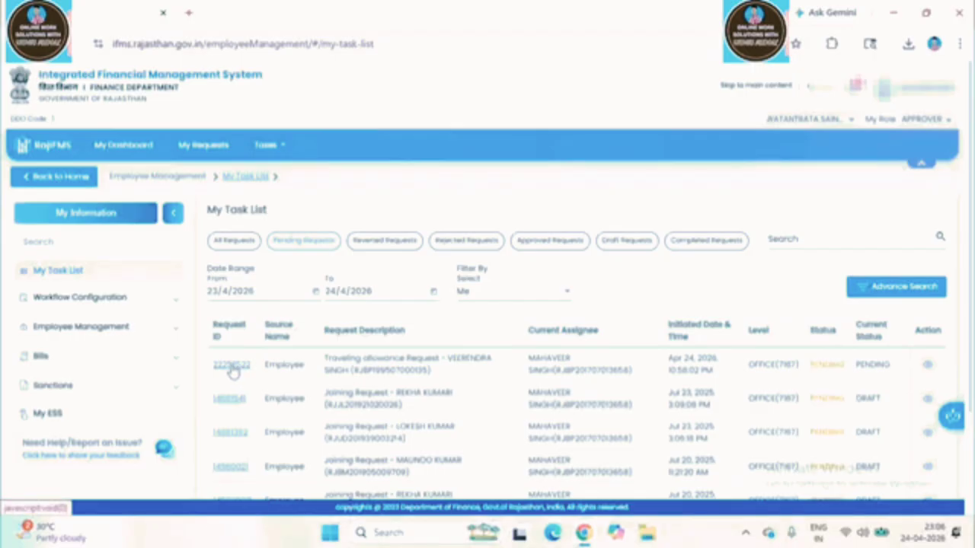
pyautogui.click(230, 366)
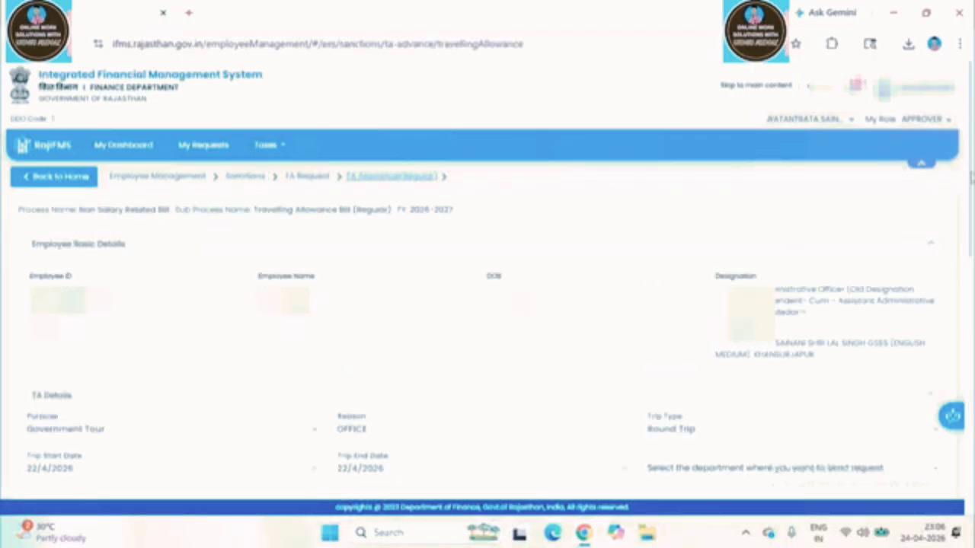
# - Approve the travelling allowance request as Approver and confirm its submission
pyautogui.scroll(-10, 937, 345)
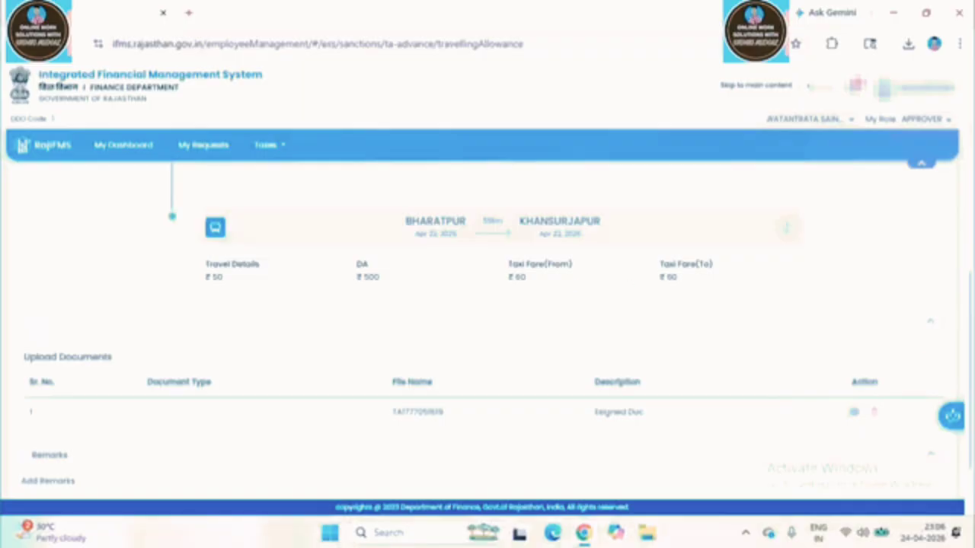
pyautogui.scroll(-3, 794, 307)
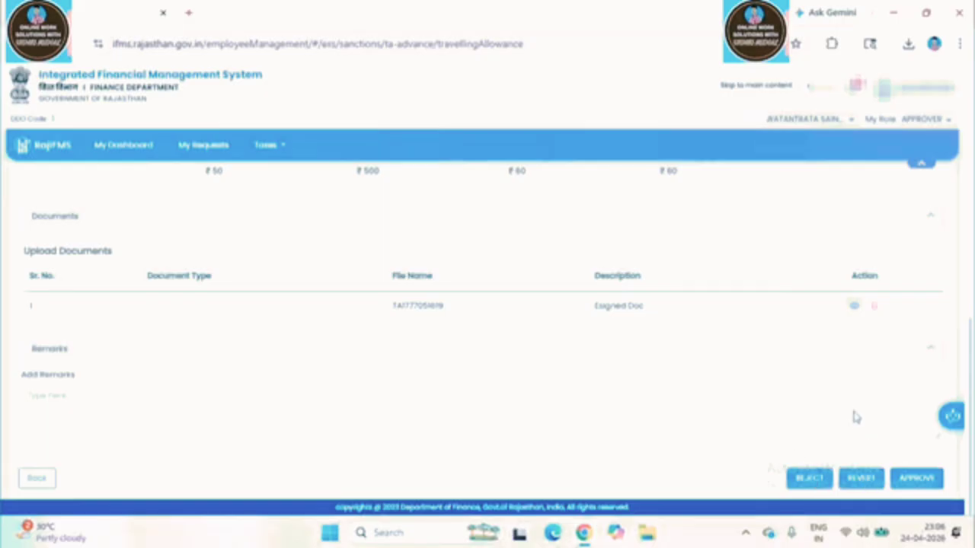
pyautogui.click(917, 479)
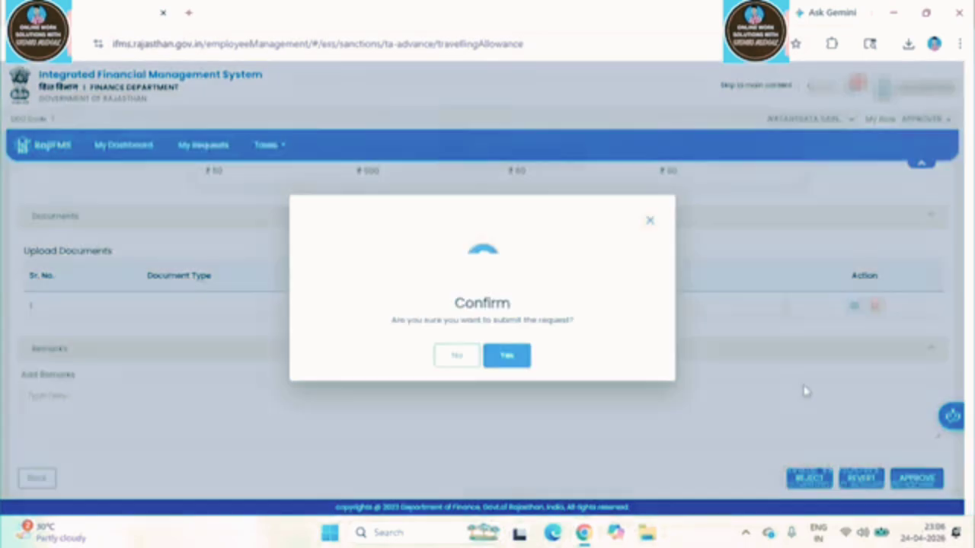
pyautogui.click(517, 358)
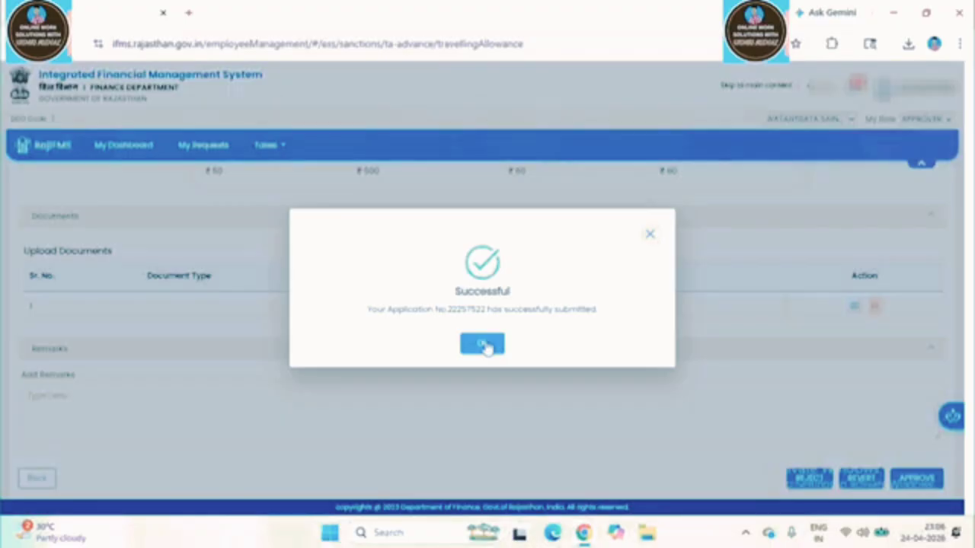
pyautogui.click(483, 344)
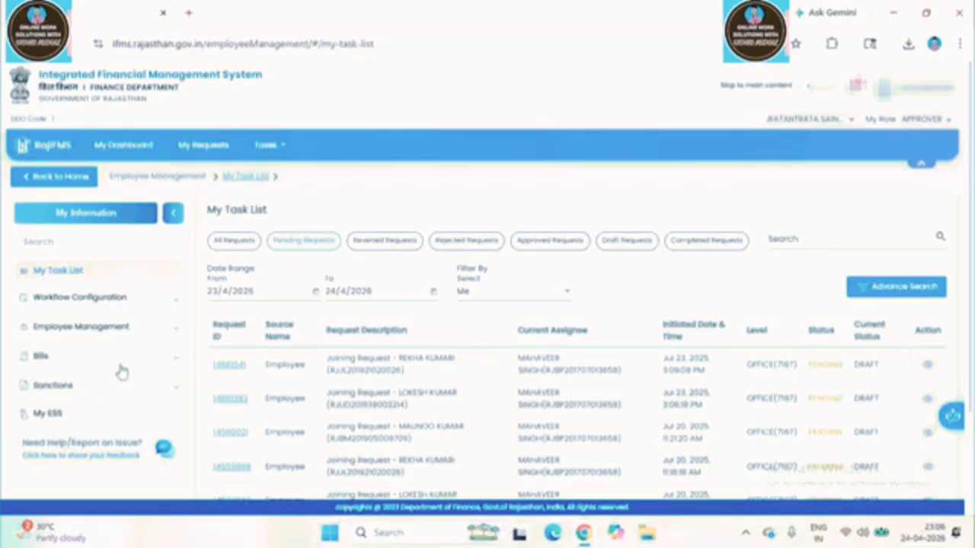
# - Search the TA Journey List under Sanctions for the employee's journeys, using the employee ID and year 2026
pyautogui.scroll(-1, 154, 353)
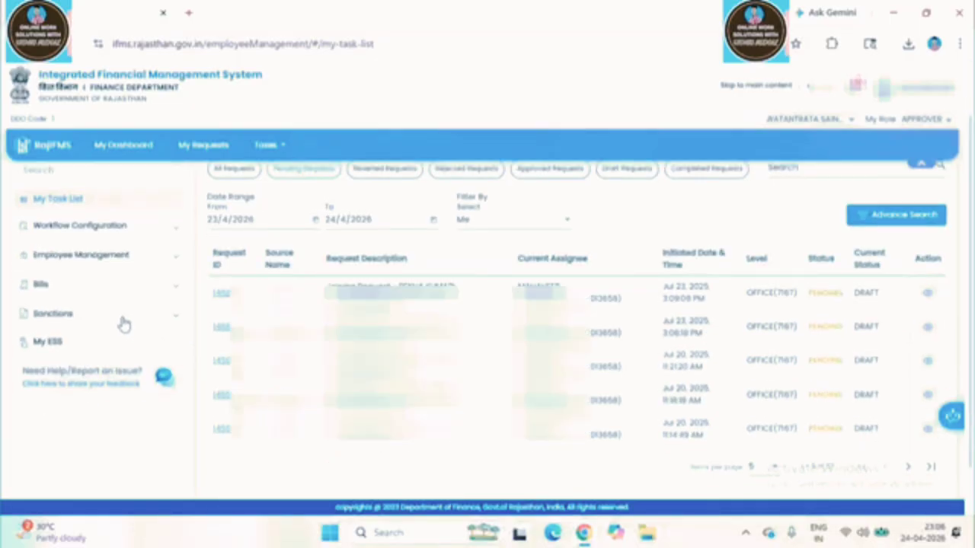
pyautogui.click(122, 322)
pyautogui.scroll(-1, 72, 430)
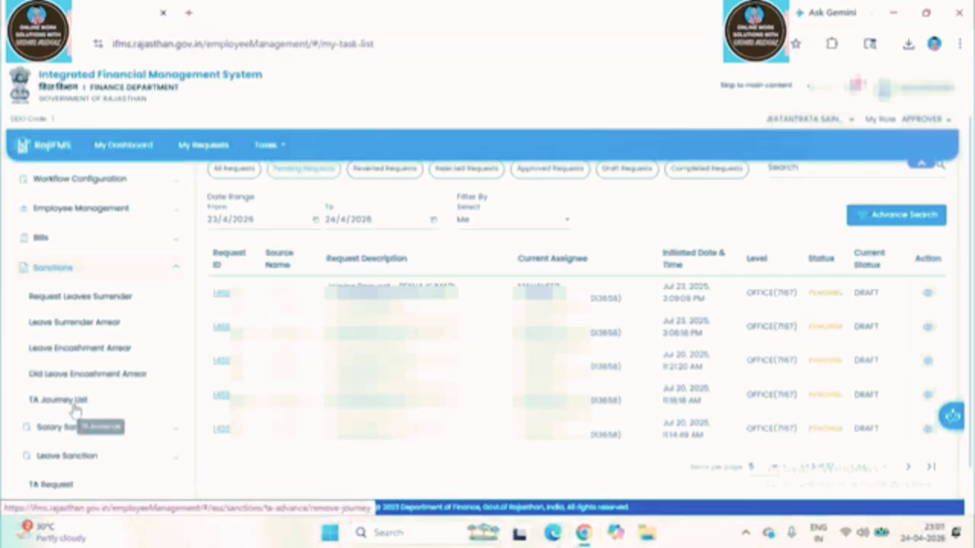
pyautogui.click(66, 405)
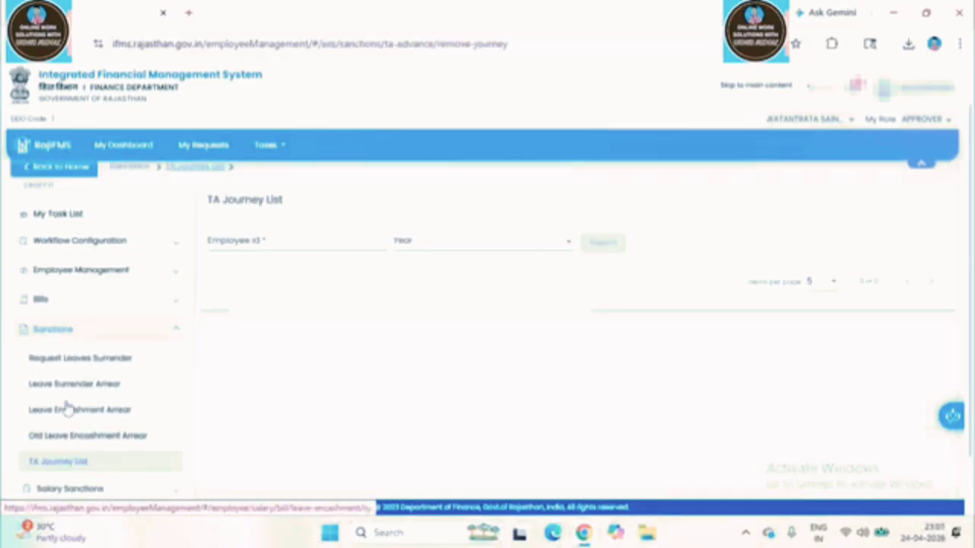
pyautogui.click(259, 258)
pyautogui.click(256, 255)
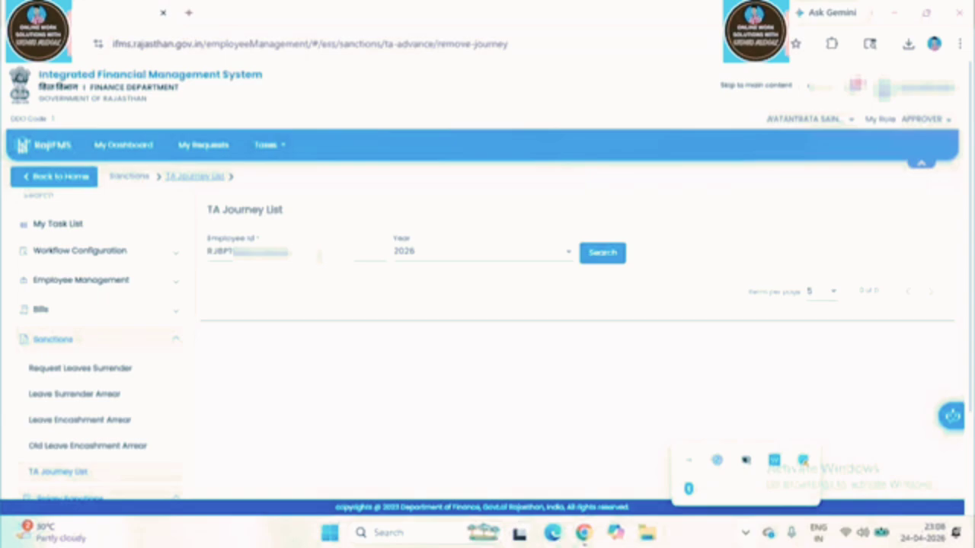
pyautogui.click(448, 263)
pyautogui.click(457, 275)
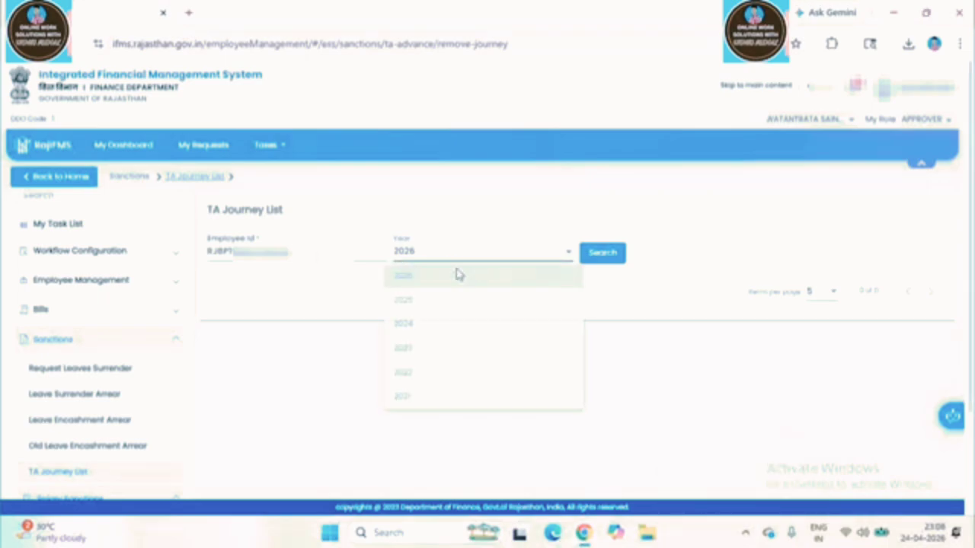
pyautogui.click(602, 253)
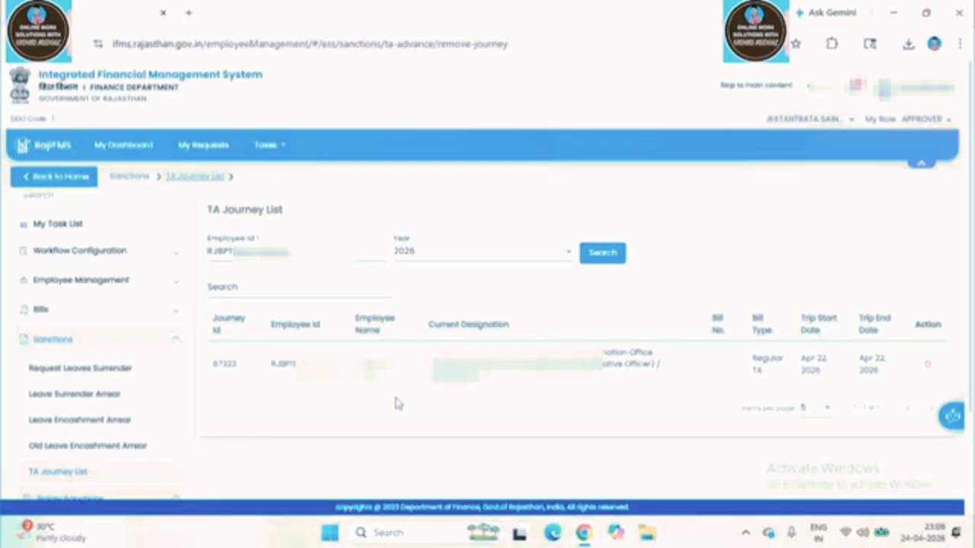
# - Open Bill Generation for TA Bill within the Non-Salary Bills section of Bills
pyautogui.click(153, 316)
pyautogui.scroll(-4, 145, 357)
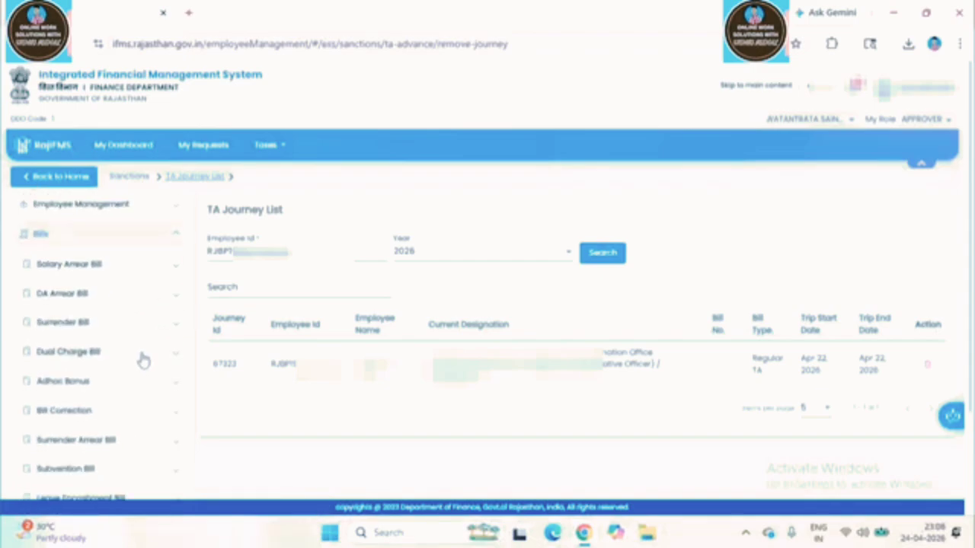
pyautogui.scroll(-2, 137, 350)
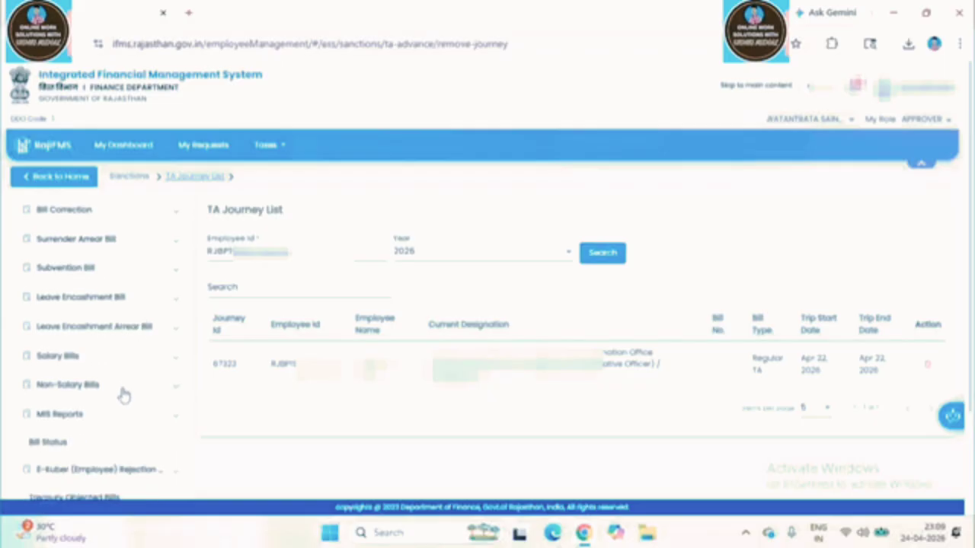
pyautogui.click(126, 387)
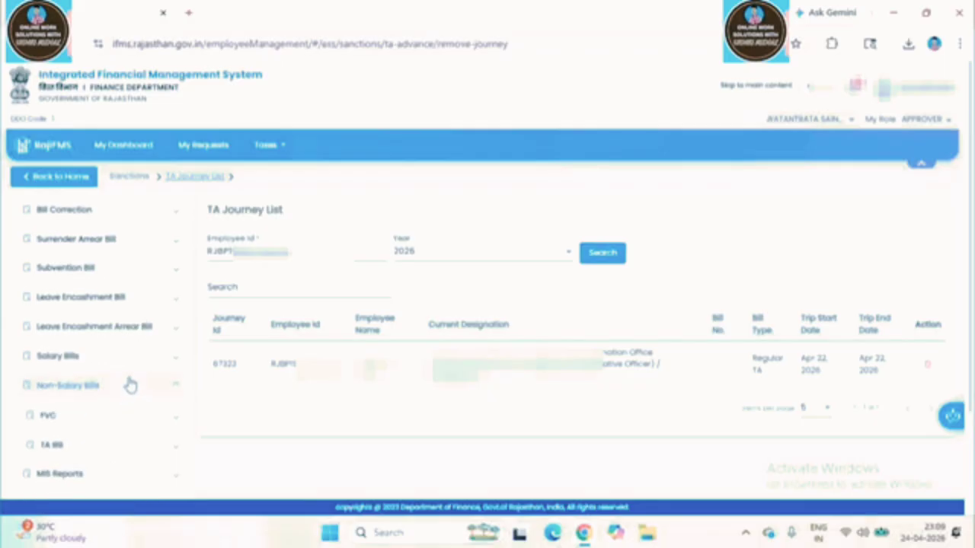
pyautogui.scroll(-3, 115, 394)
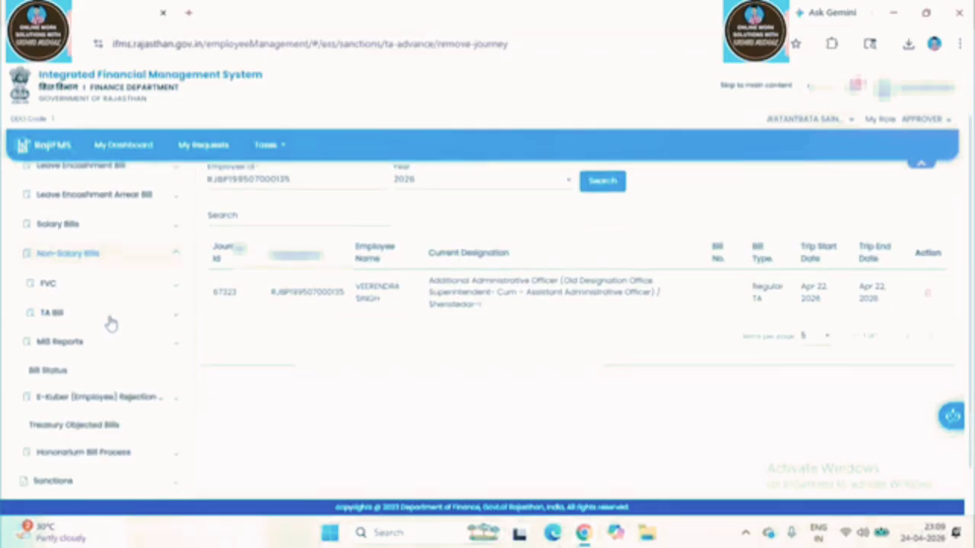
pyautogui.click(110, 321)
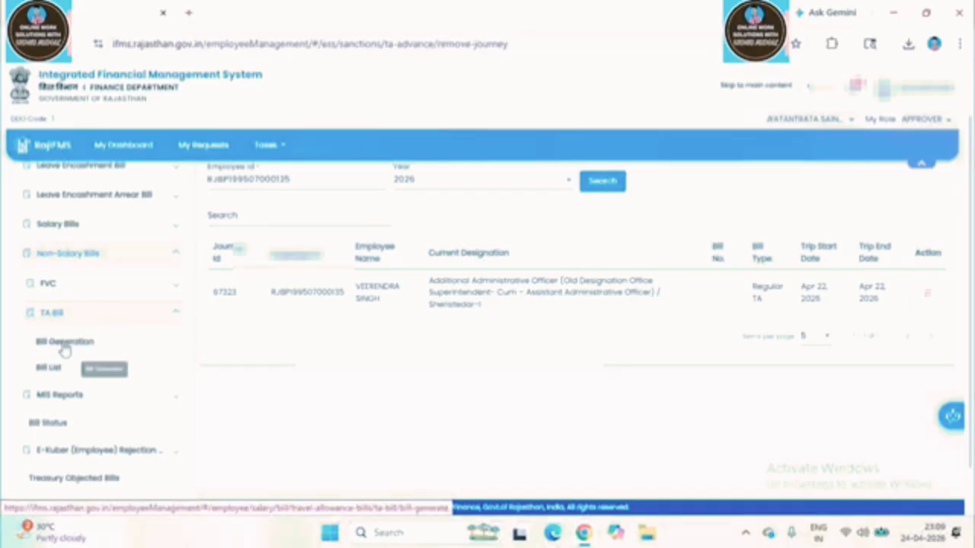
pyautogui.click(70, 348)
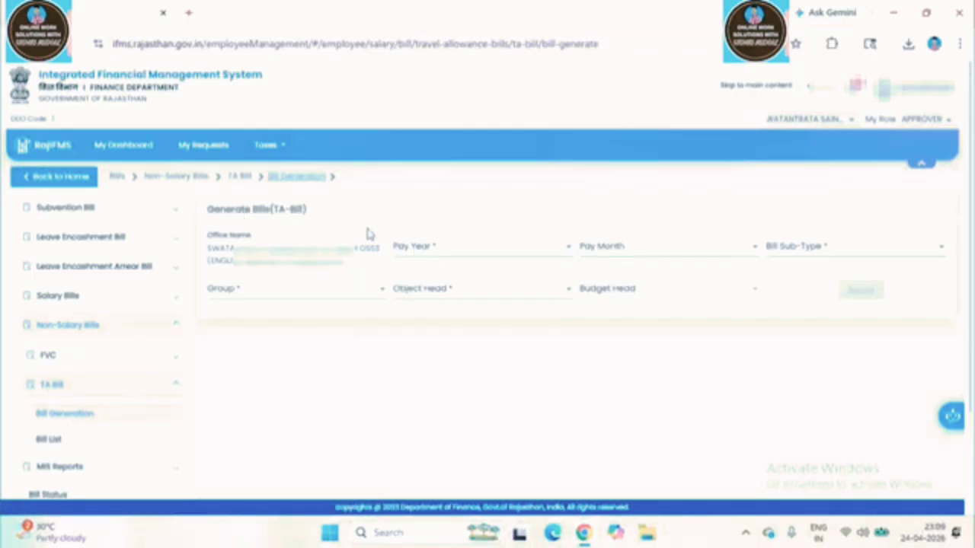
# - Set the bill's pay year to 2026-2027, pay month to APRIL-2026 and bill sub-type to T.A. Bill
pyautogui.click(463, 254)
pyautogui.click(455, 273)
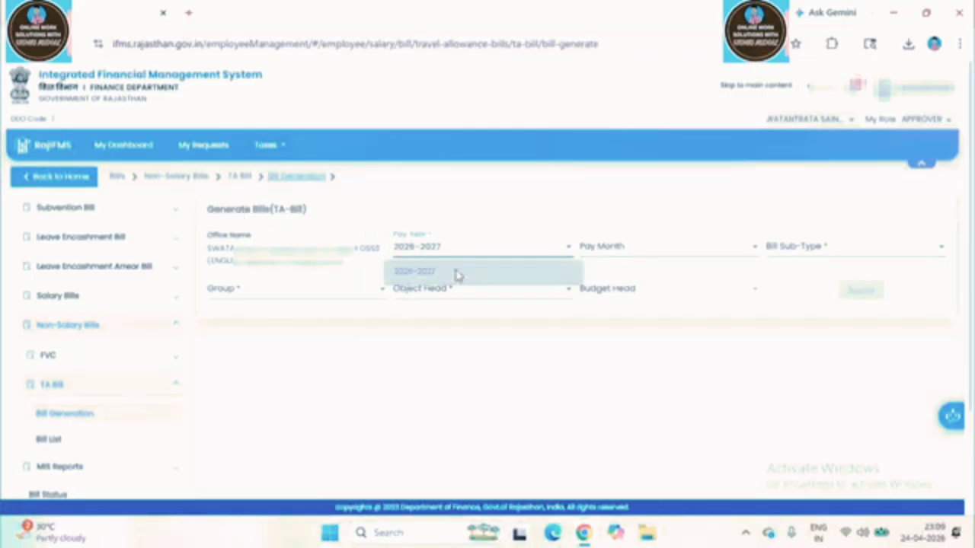
pyautogui.click(619, 253)
pyautogui.click(617, 272)
pyautogui.click(797, 257)
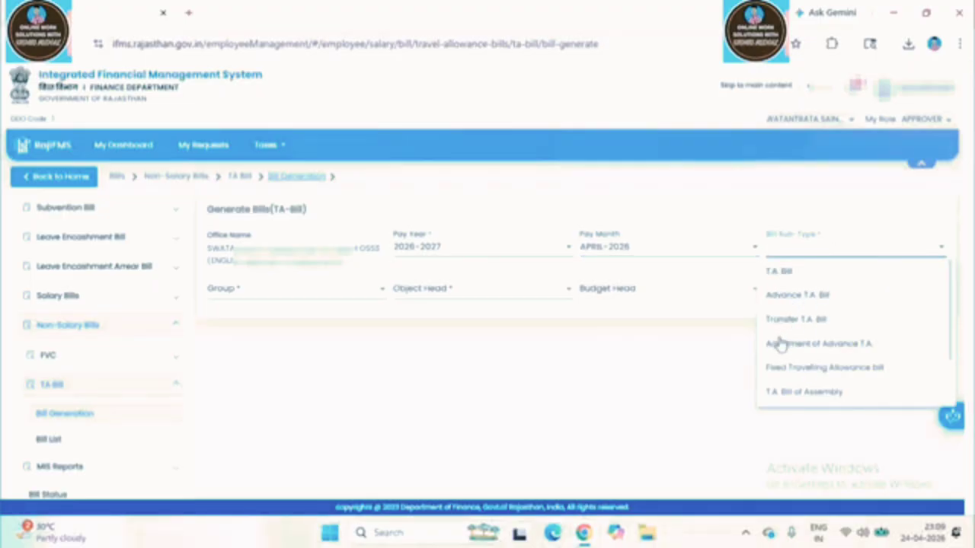
pyautogui.click(780, 274)
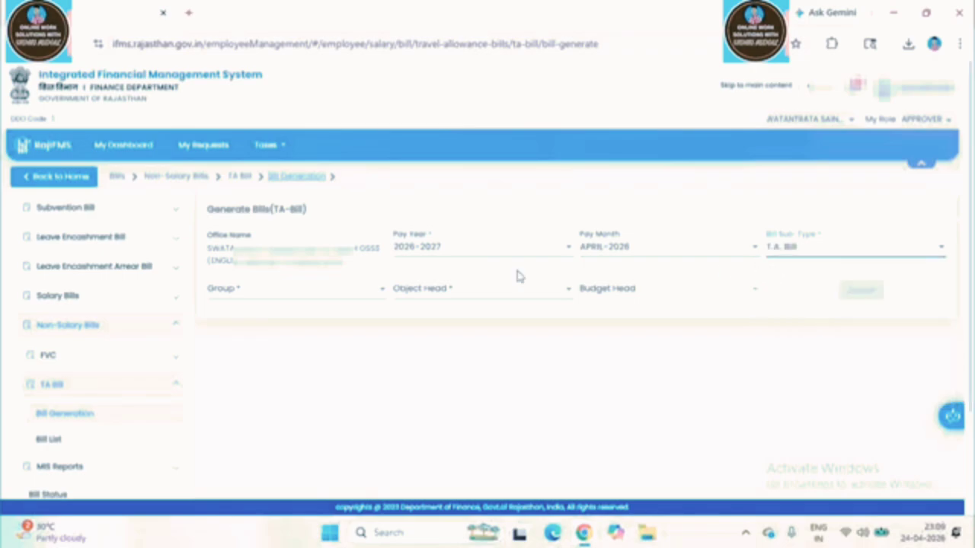
pyautogui.click(329, 296)
pyautogui.click(447, 320)
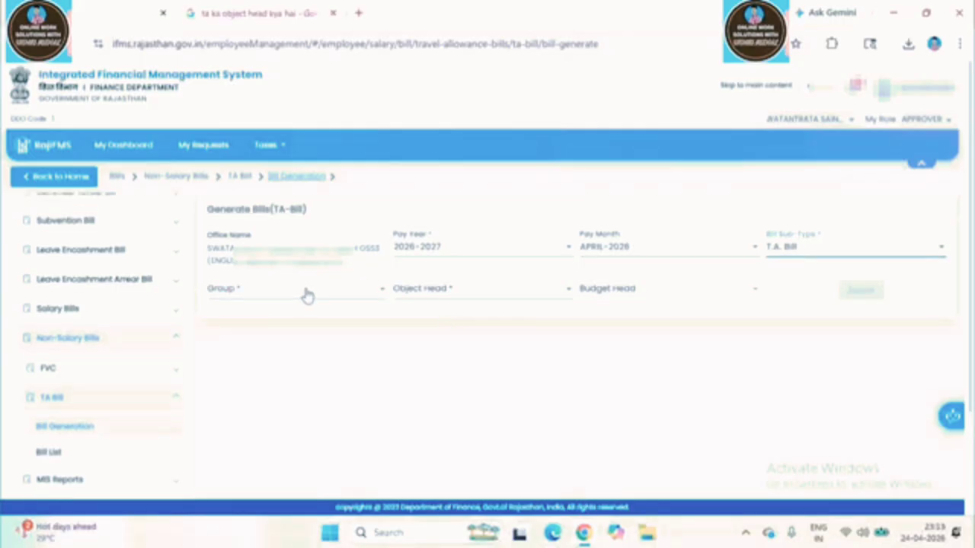
pyautogui.click(307, 295)
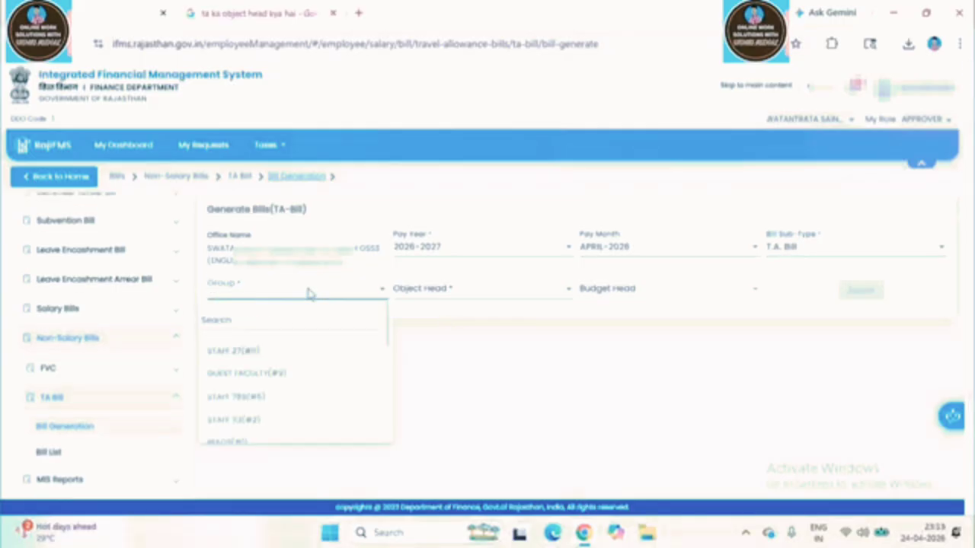
pyautogui.scroll(-2, 293, 403)
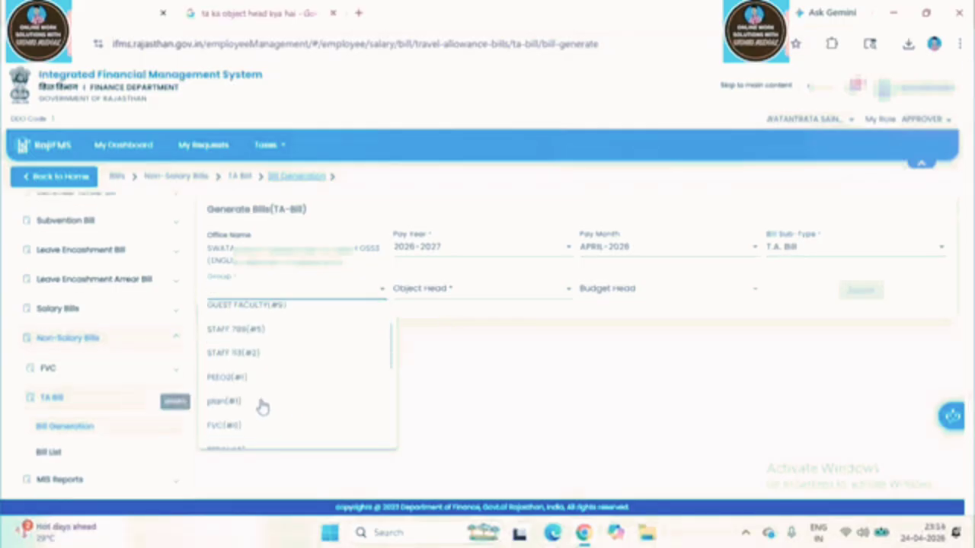
pyautogui.click(439, 290)
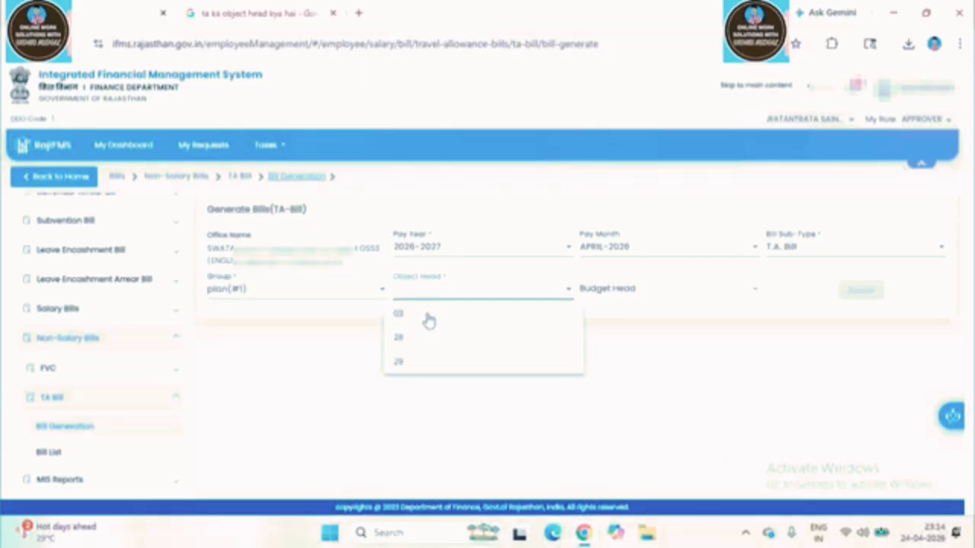
pyautogui.click(428, 317)
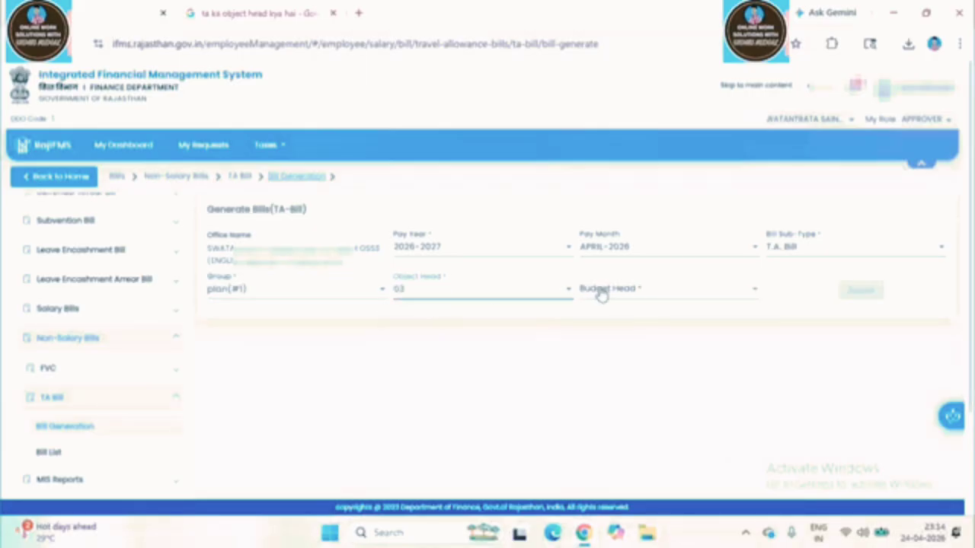
pyautogui.click(601, 293)
pyautogui.click(610, 314)
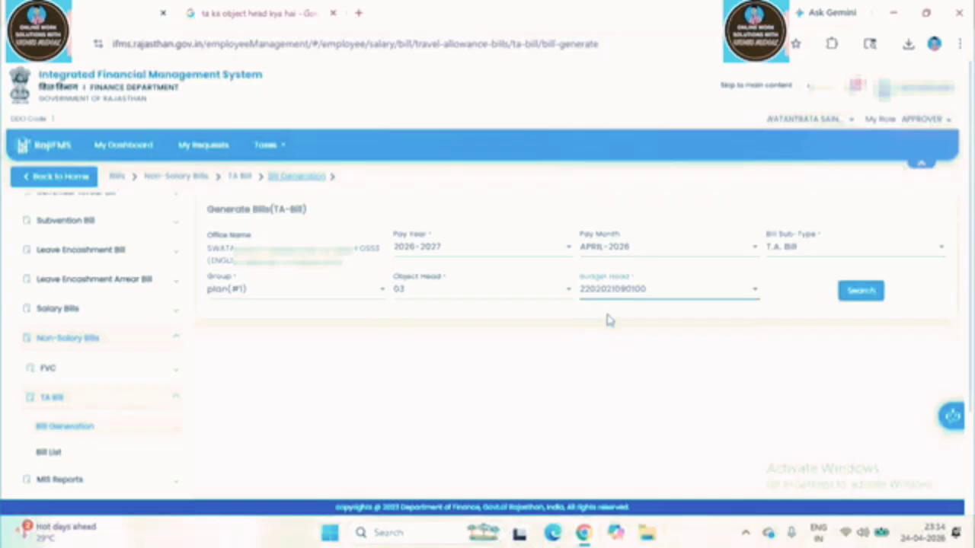
pyautogui.click(861, 294)
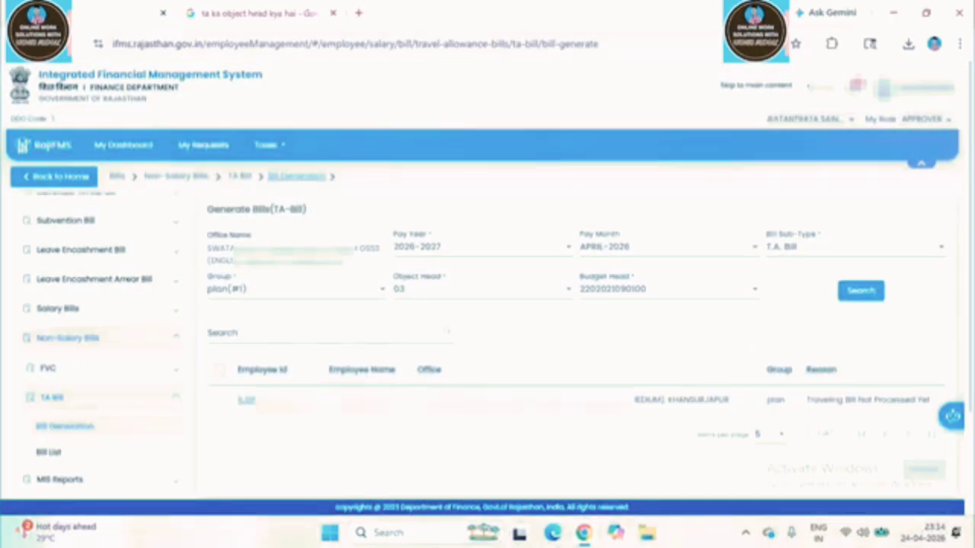
# - Select the listed employee, initiate the TA bill and confirm its submission
pyautogui.click(218, 403)
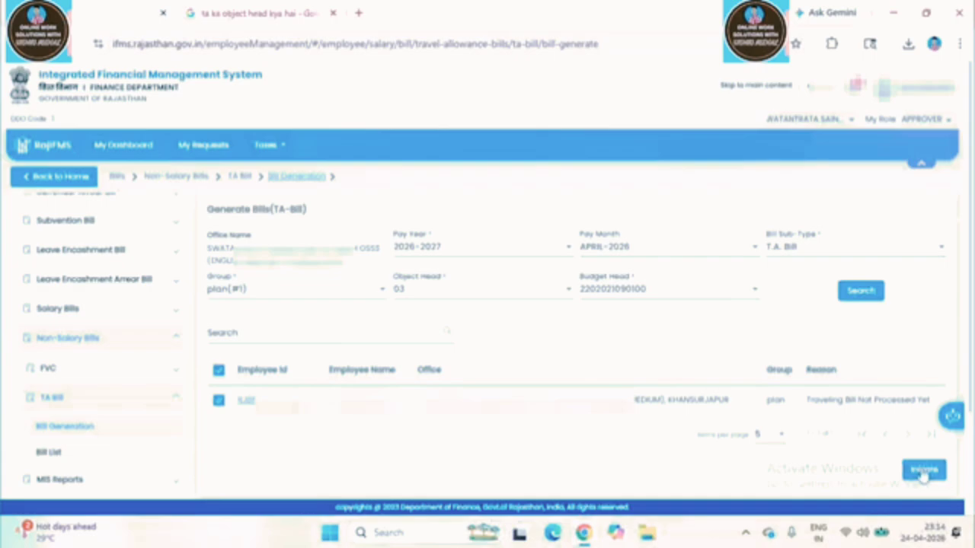
pyautogui.click(923, 470)
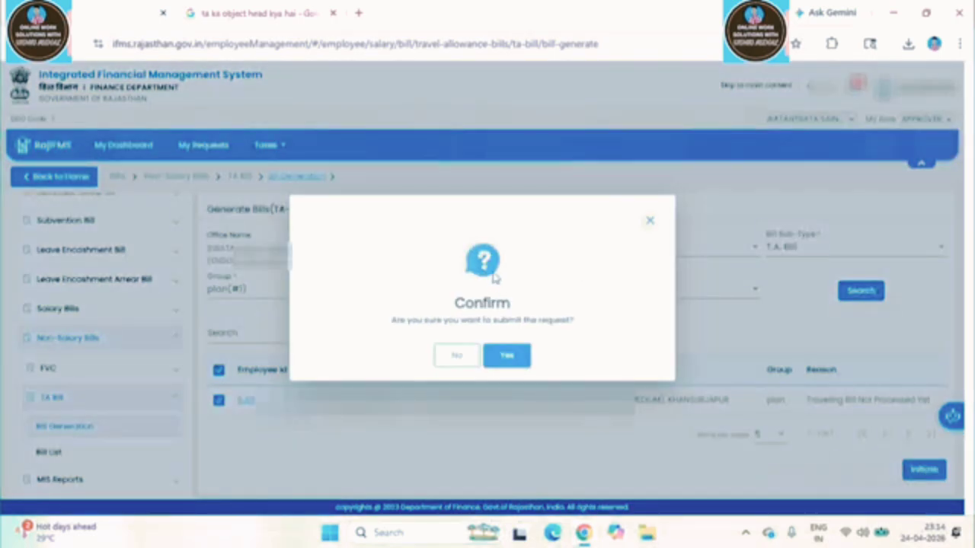
pyautogui.click(508, 362)
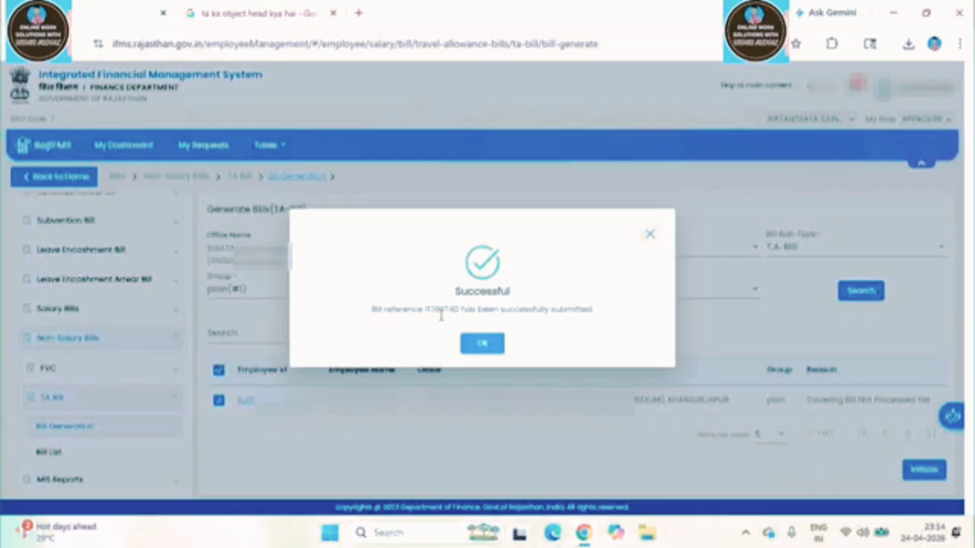
pyautogui.click(485, 347)
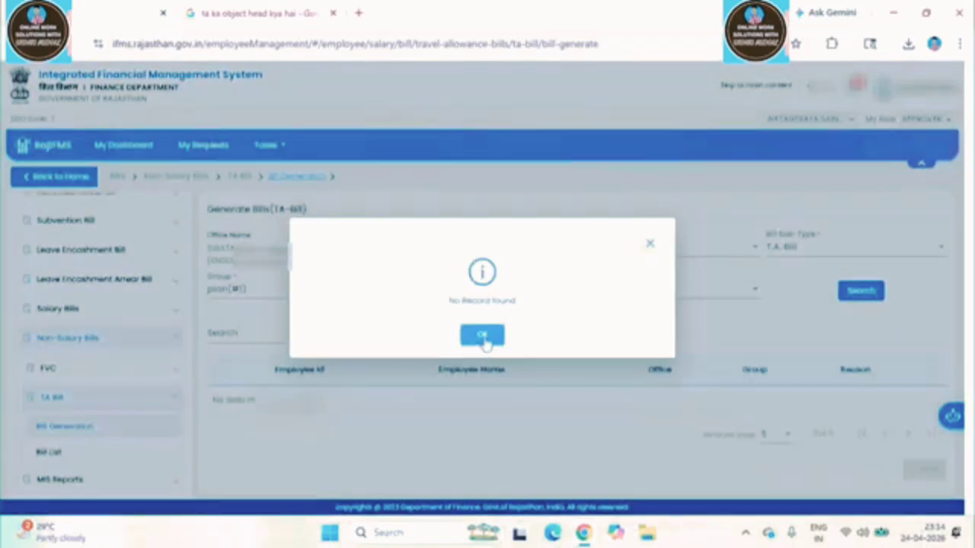
pyautogui.click(487, 334)
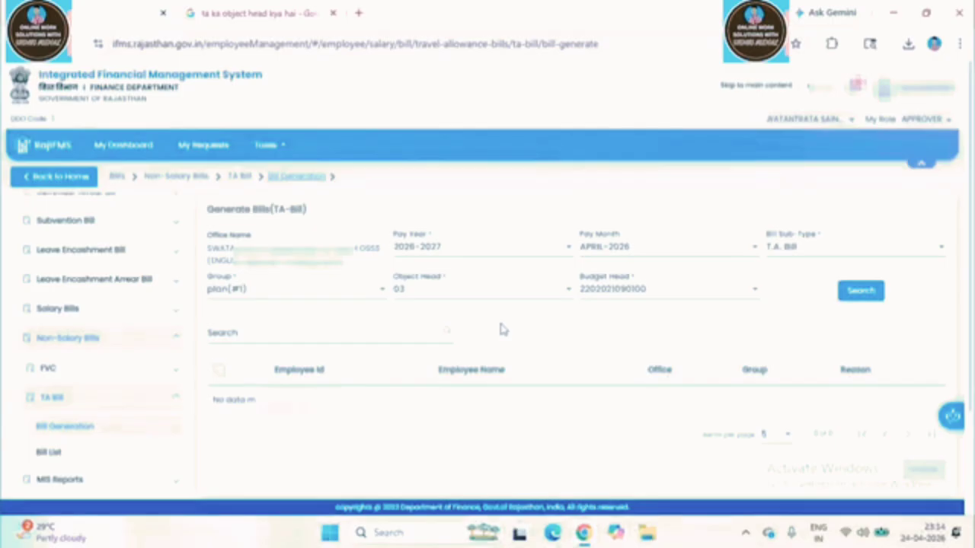
# - Search the TA Bill List for pay year 2026-2027, pay month APRIL-2026, sub-type T.A. Bill and group plan
pyautogui.click(50, 454)
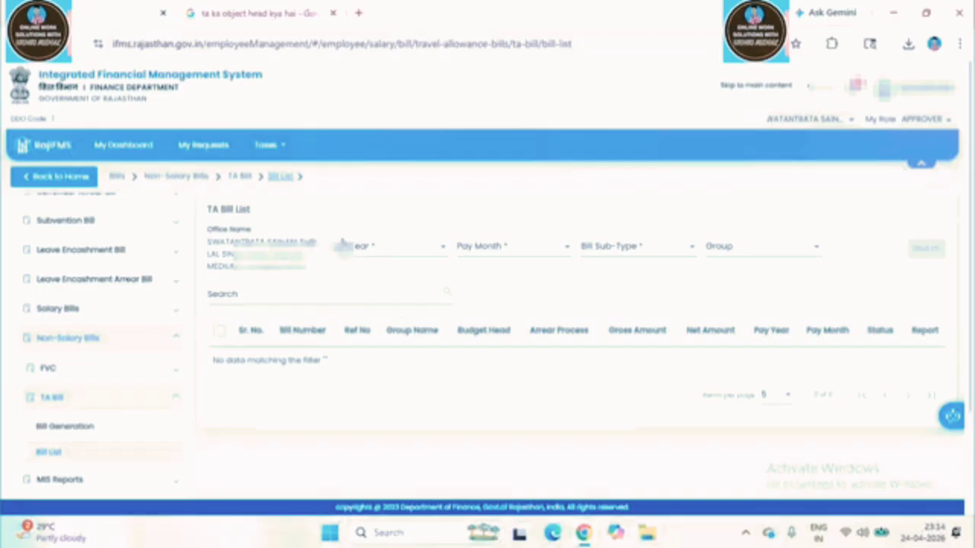
pyautogui.click(363, 253)
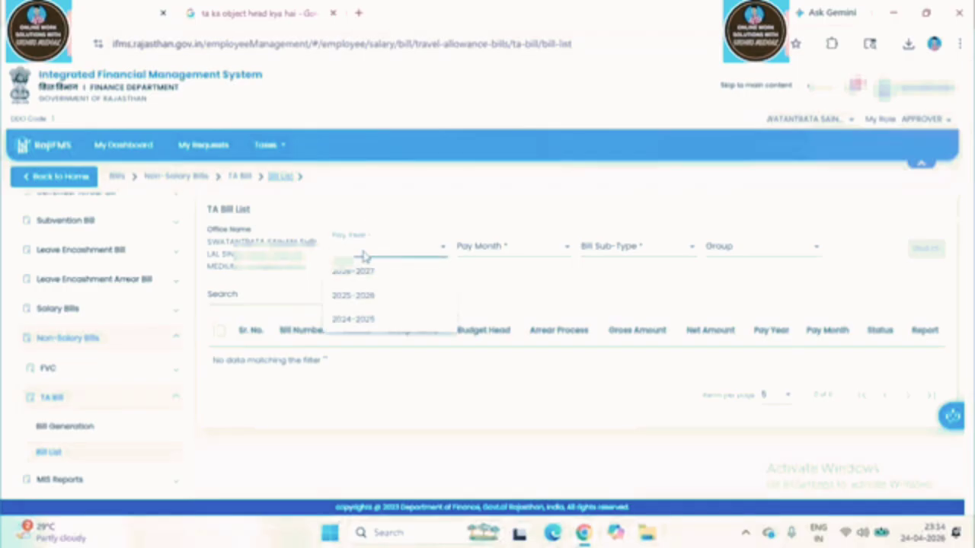
pyautogui.click(365, 277)
pyautogui.click(488, 250)
pyautogui.click(488, 277)
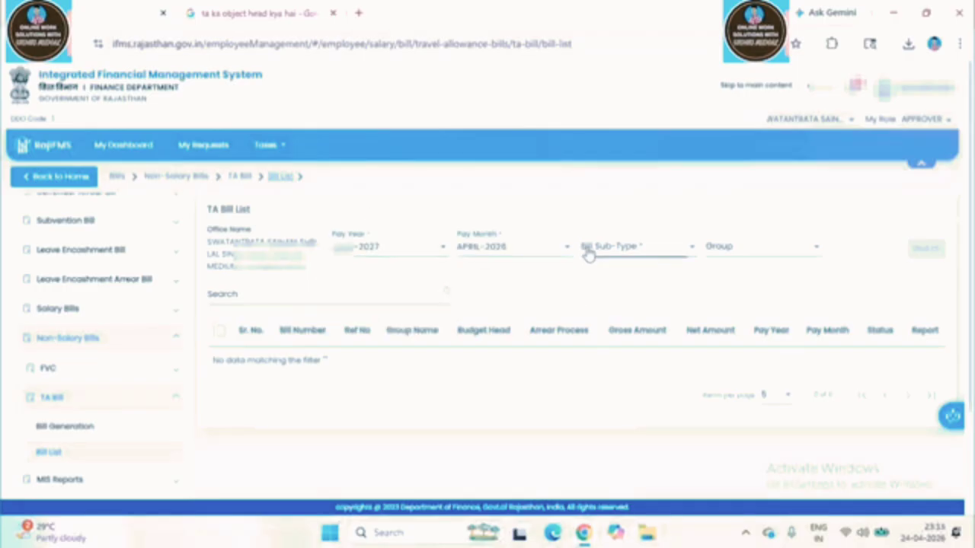
pyautogui.click(592, 248)
pyautogui.click(594, 271)
pyautogui.click(737, 259)
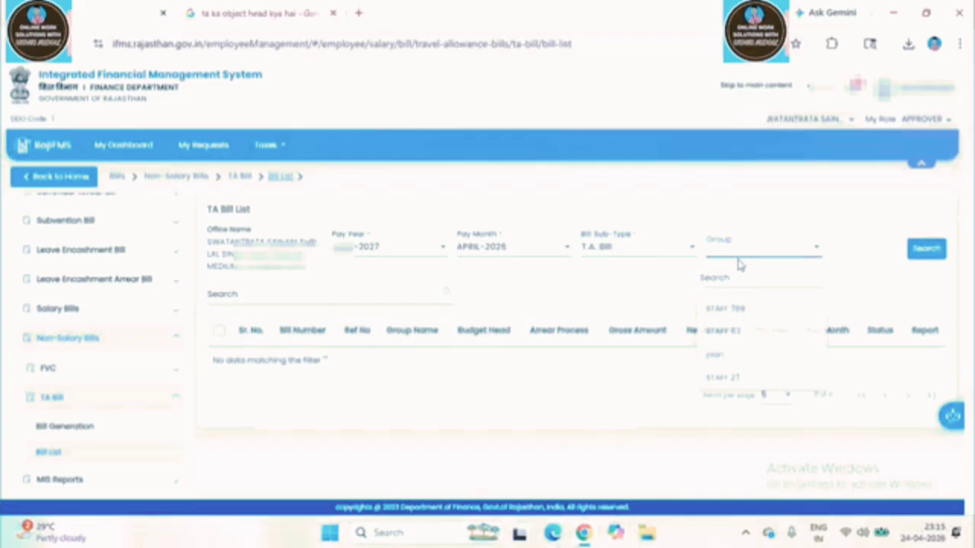
pyautogui.click(730, 364)
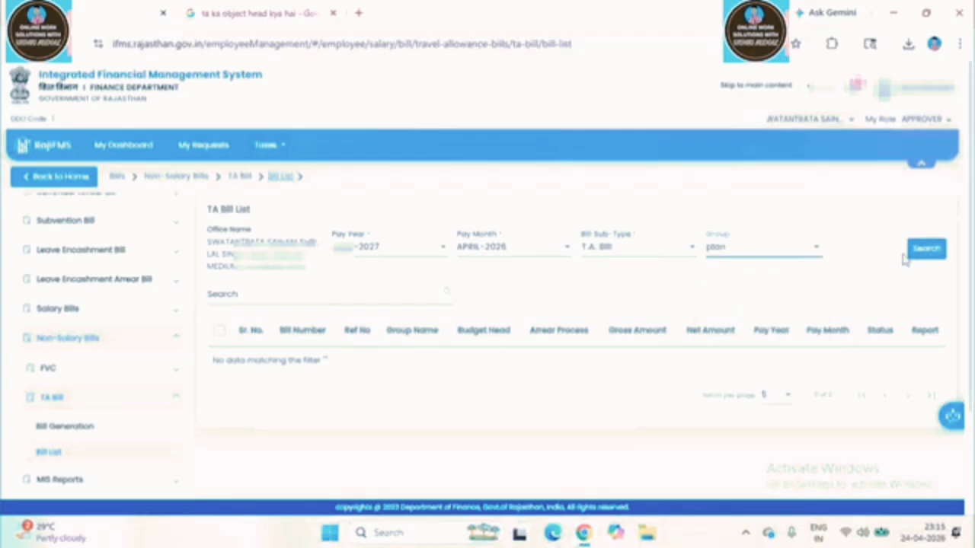
pyautogui.click(925, 251)
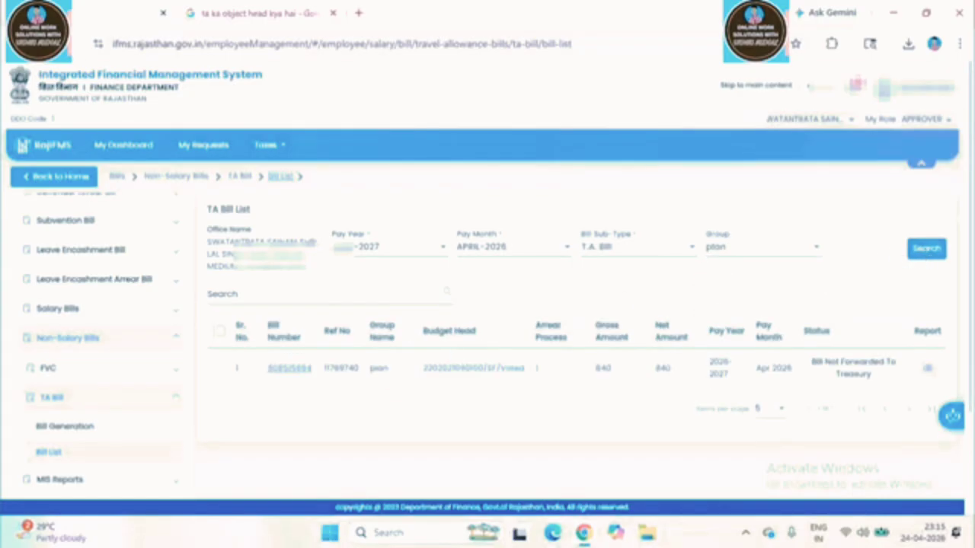
# - View the outer and inner sheets of the listed bill's report, including the travel details, and close the report
pyautogui.click(928, 370)
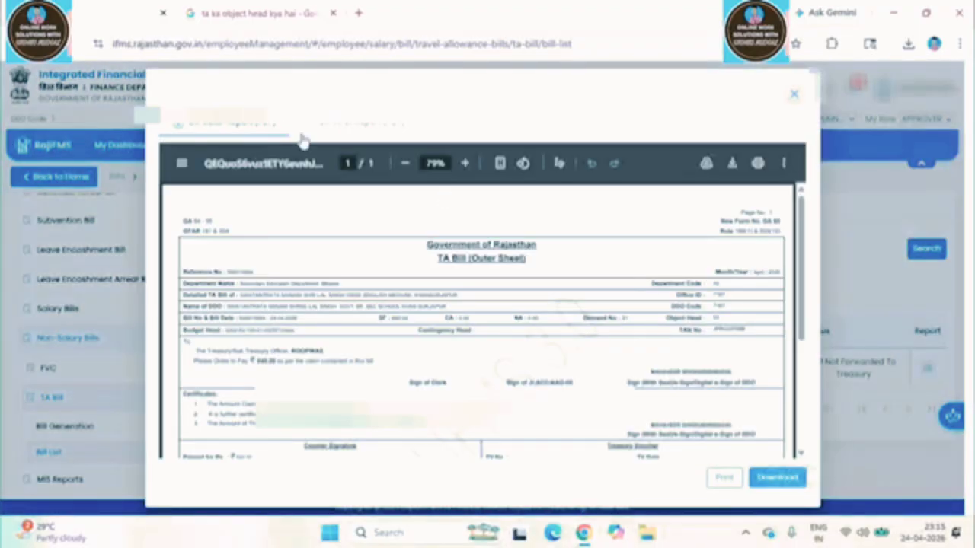
pyautogui.click(308, 131)
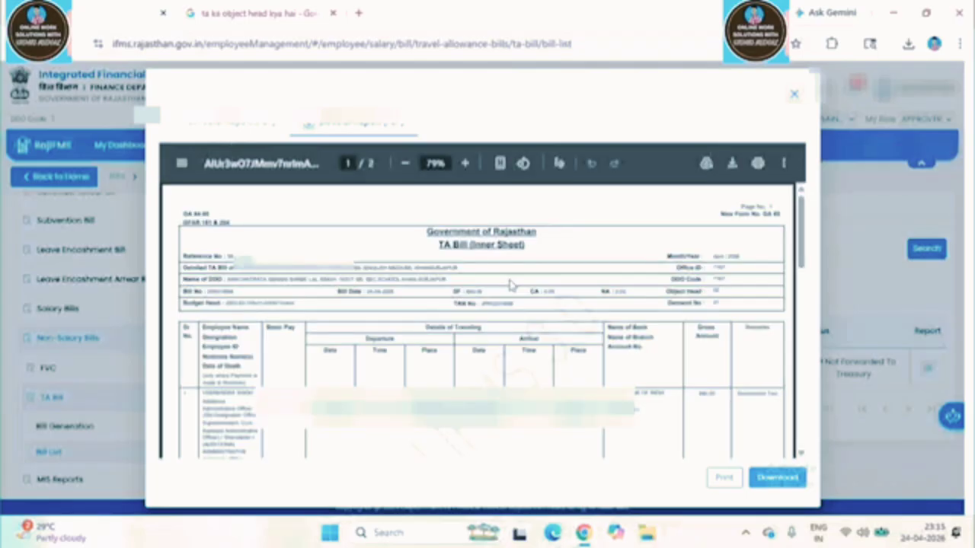
pyautogui.scroll(-3, 510, 282)
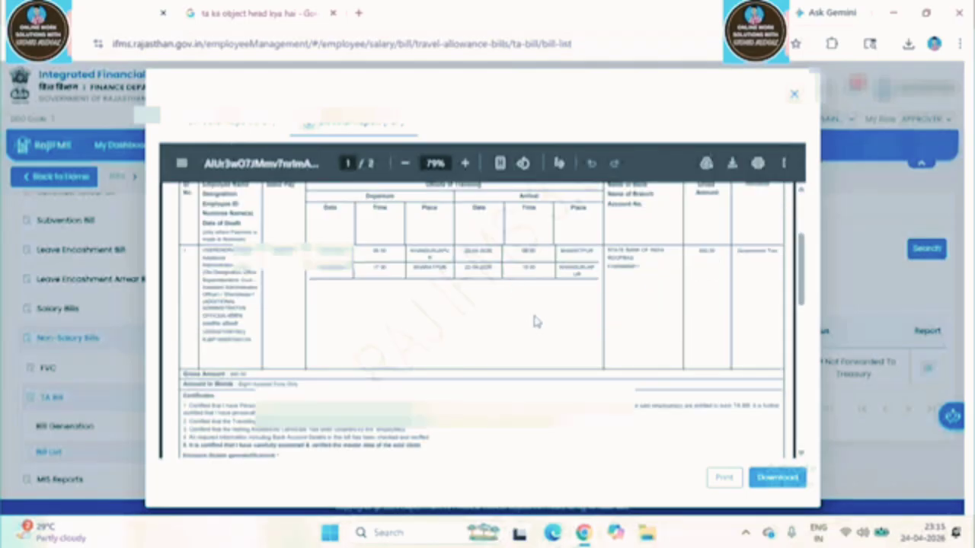
pyautogui.scroll(3, 533, 322)
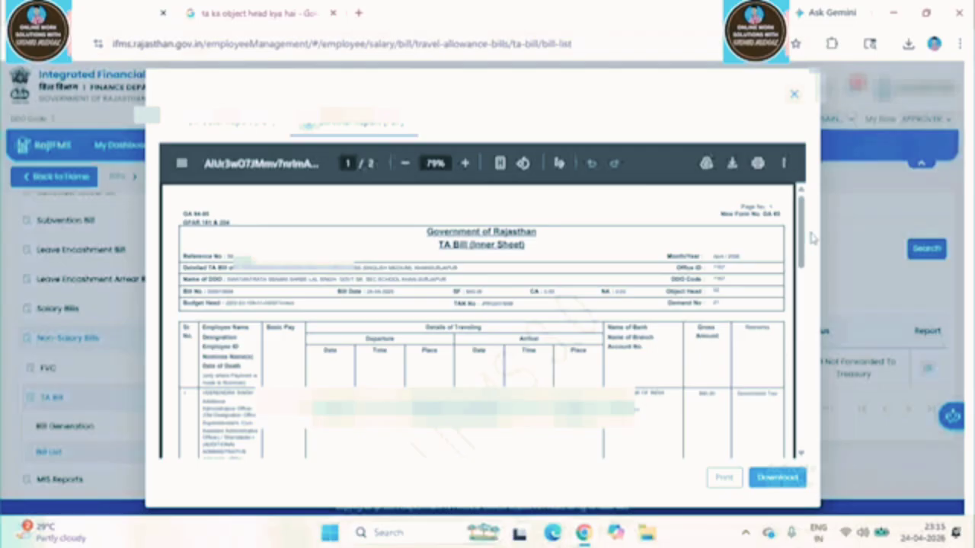
pyautogui.click(792, 97)
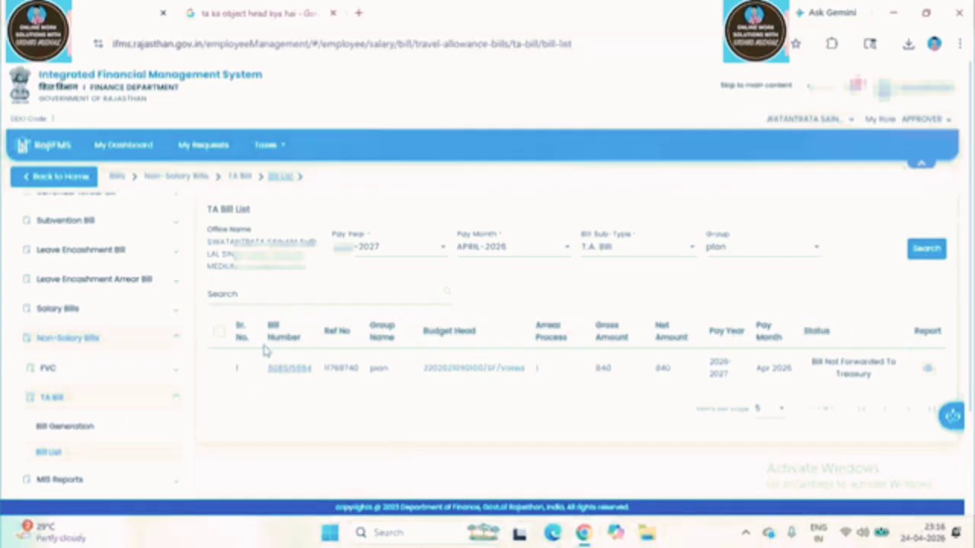
# - Open the pay bill details of the listed TA bill and look at the document types offered for attachments
pyautogui.click(219, 332)
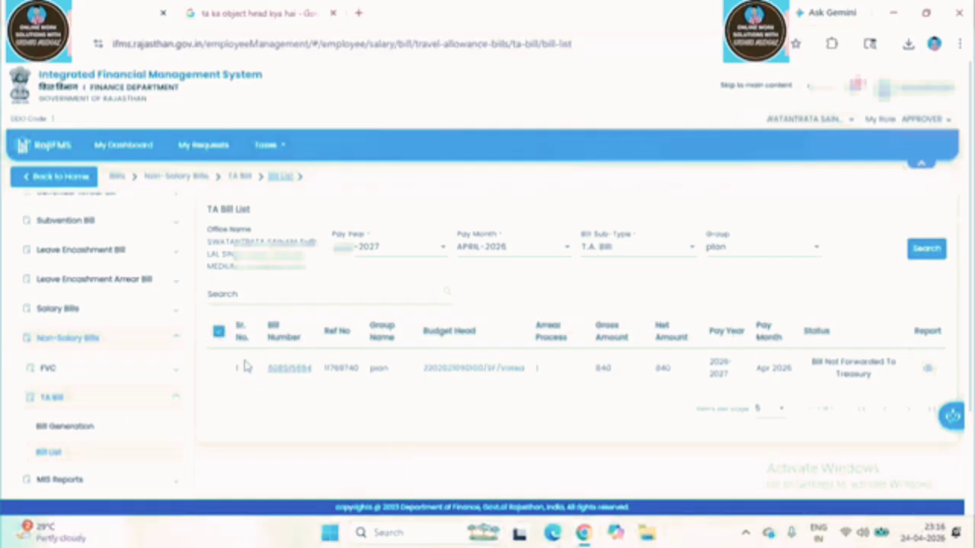
pyautogui.click(289, 369)
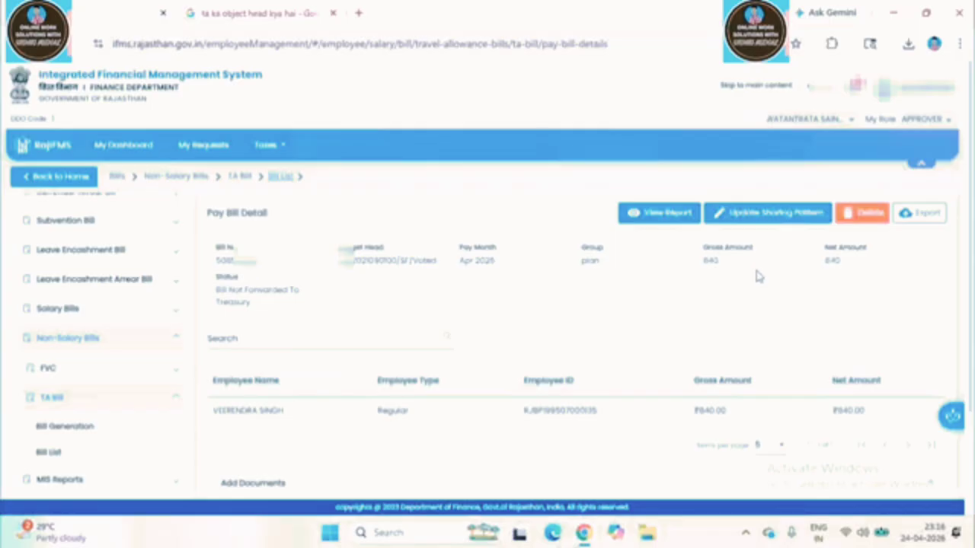
pyautogui.scroll(-2, 776, 319)
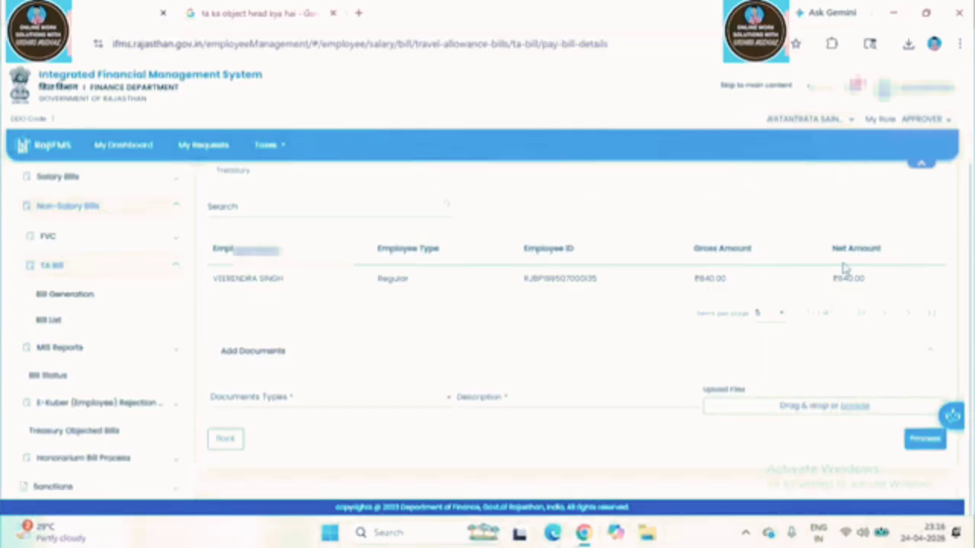
pyautogui.click(331, 409)
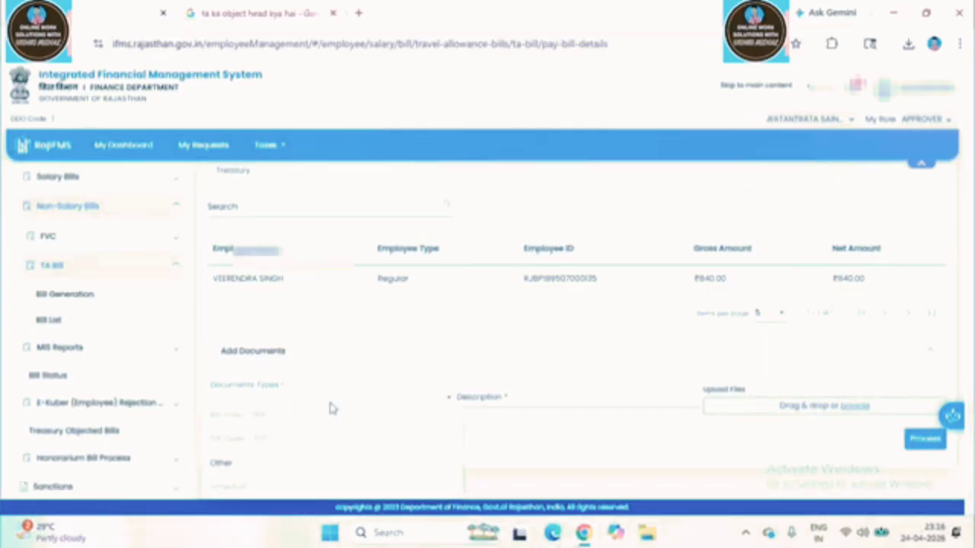
pyautogui.click(586, 351)
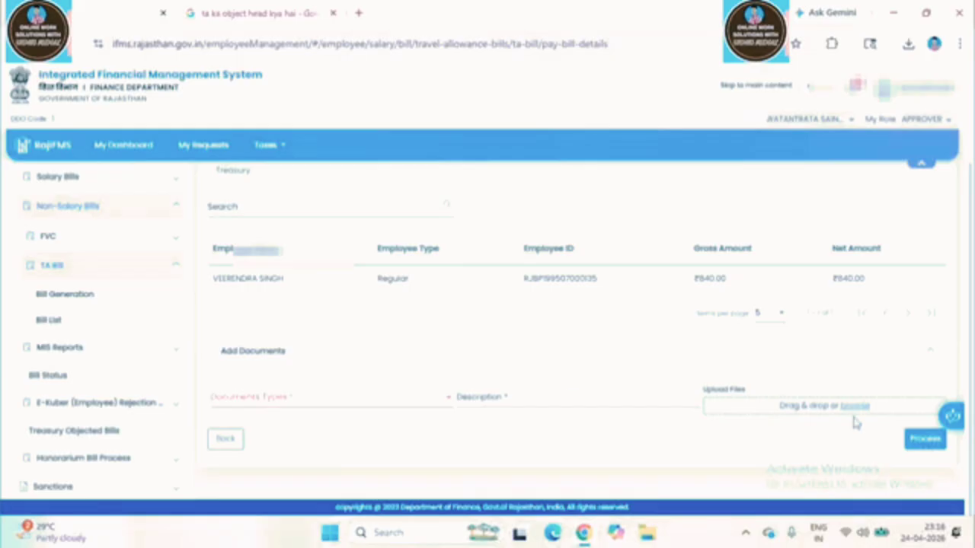
# - Start processing the TA bill, tick all certification statements, and close the confirmation without submitting
pyautogui.click(922, 445)
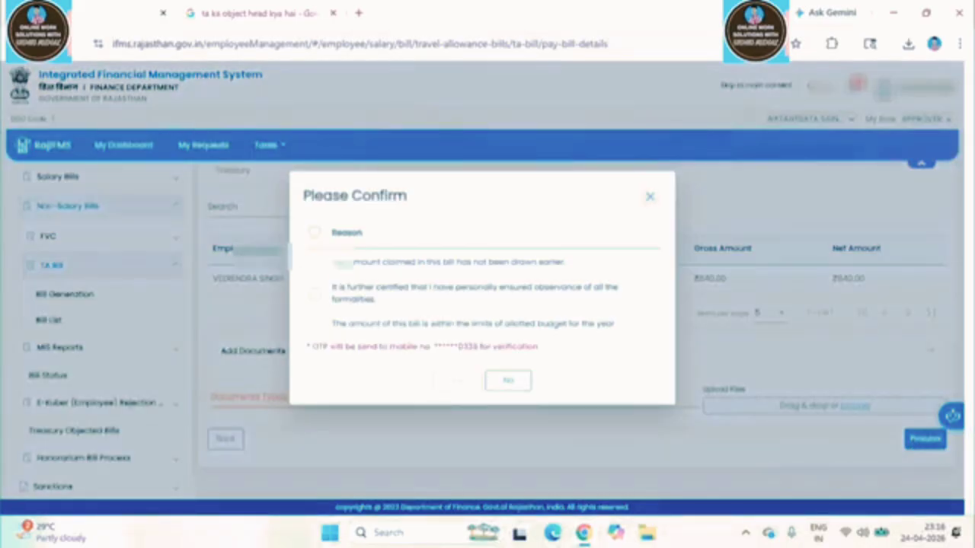
pyautogui.click(315, 233)
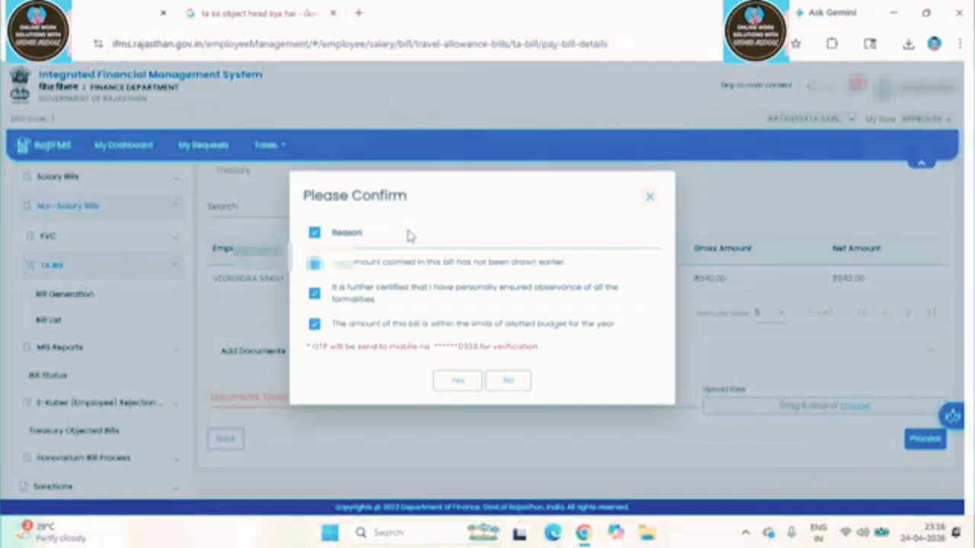
pyautogui.click(649, 197)
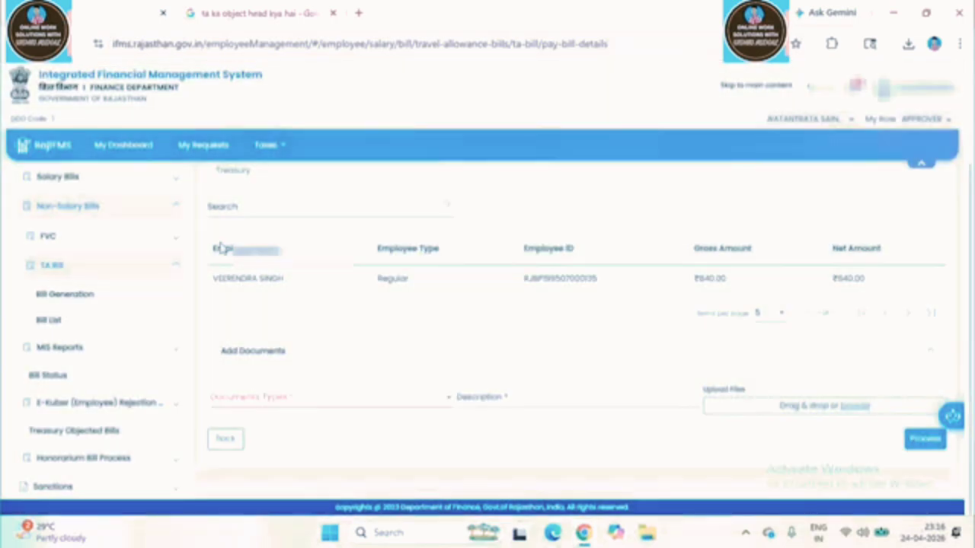
# - Open My Task List to view the Approver's pending requests
pyautogui.scroll(2, 228, 282)
pyautogui.scroll(3, 77, 259)
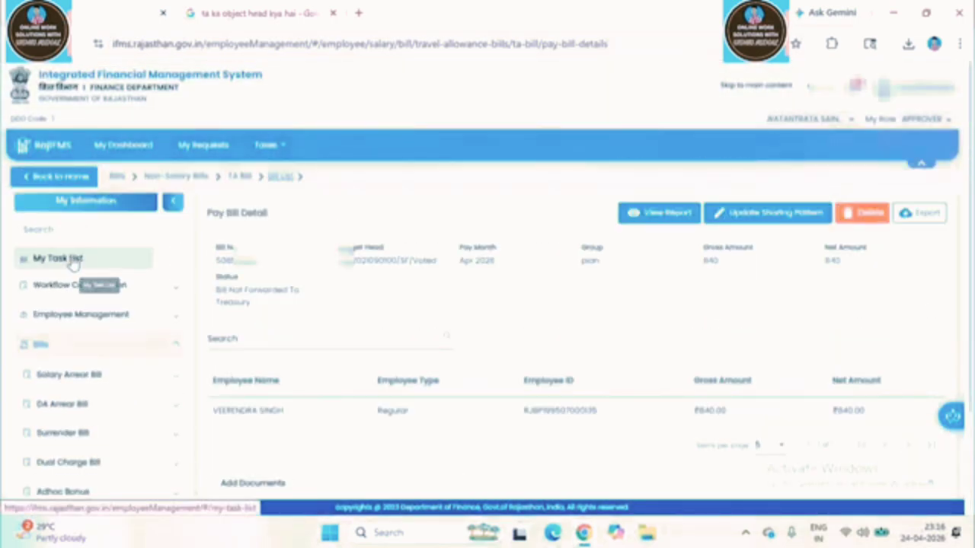
pyautogui.click(57, 259)
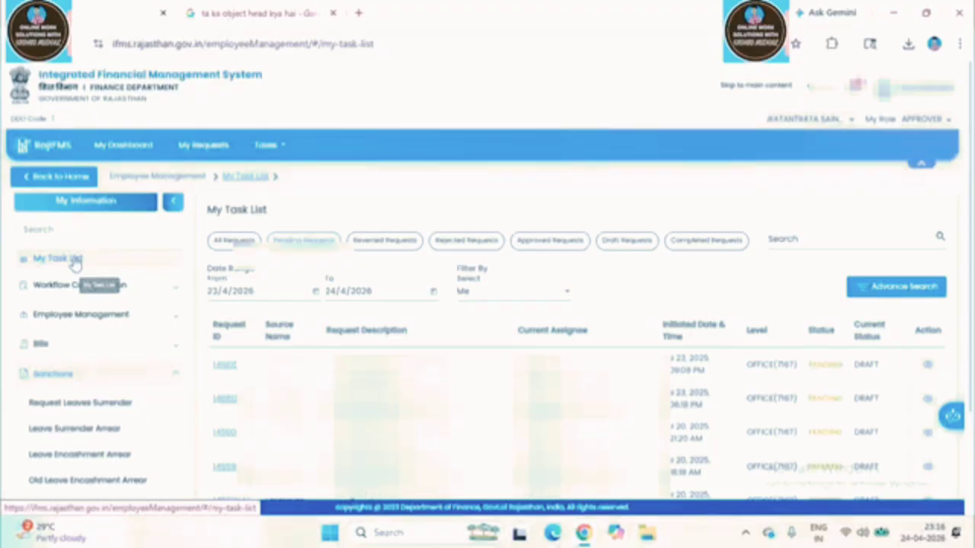